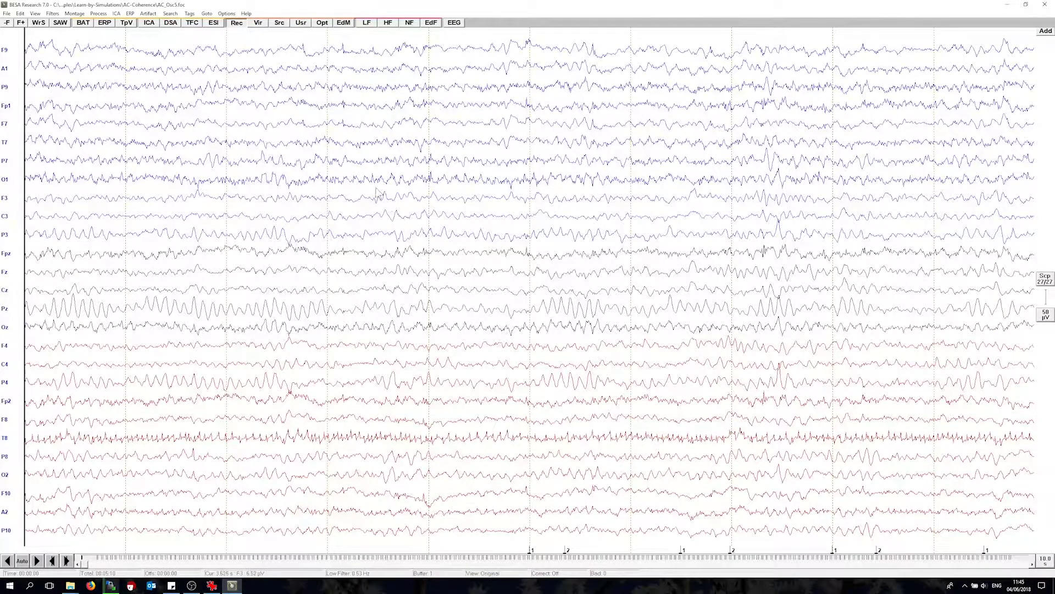
- Switch the EEG view to the RC1 regional source montage and select all nine source channels
left_click(301, 24)
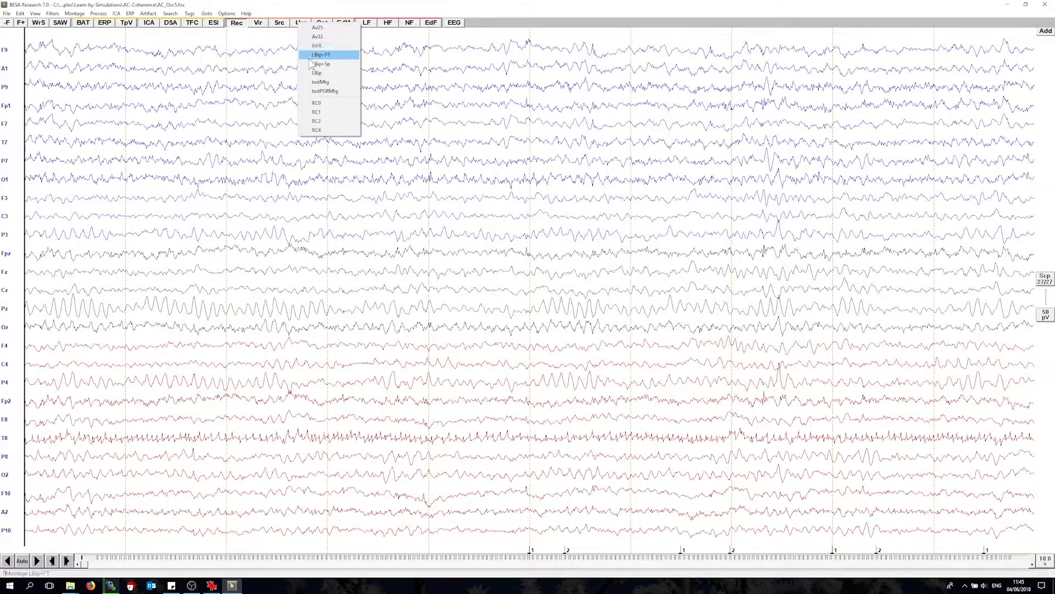
left_click(322, 114)
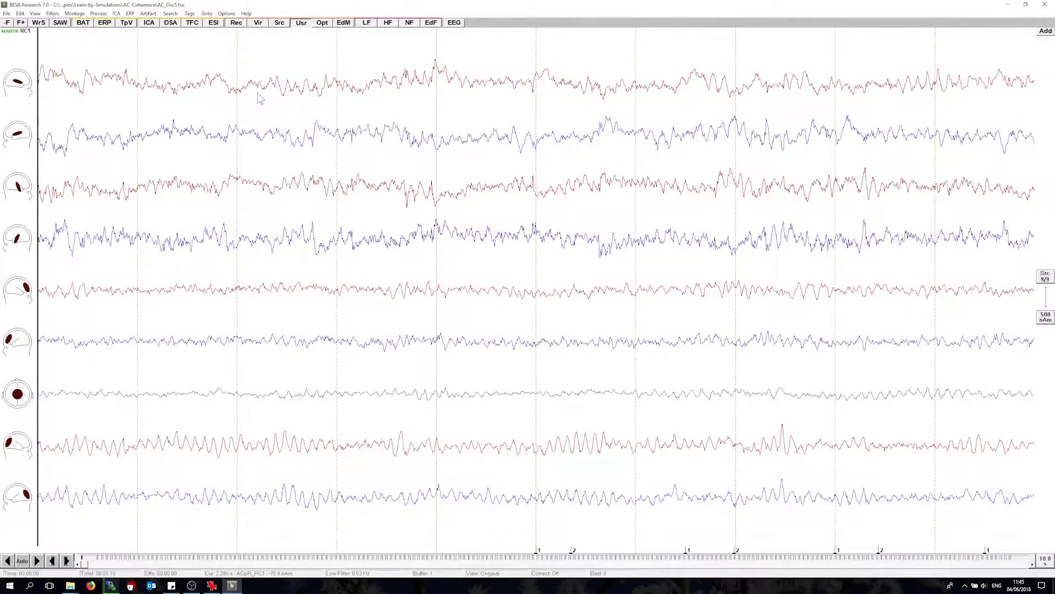
left_click(32, 88)
left_click(25, 264)
- Load the Auditory paradigm file, then review the StOn condition and its epoch settings
left_click(105, 24)
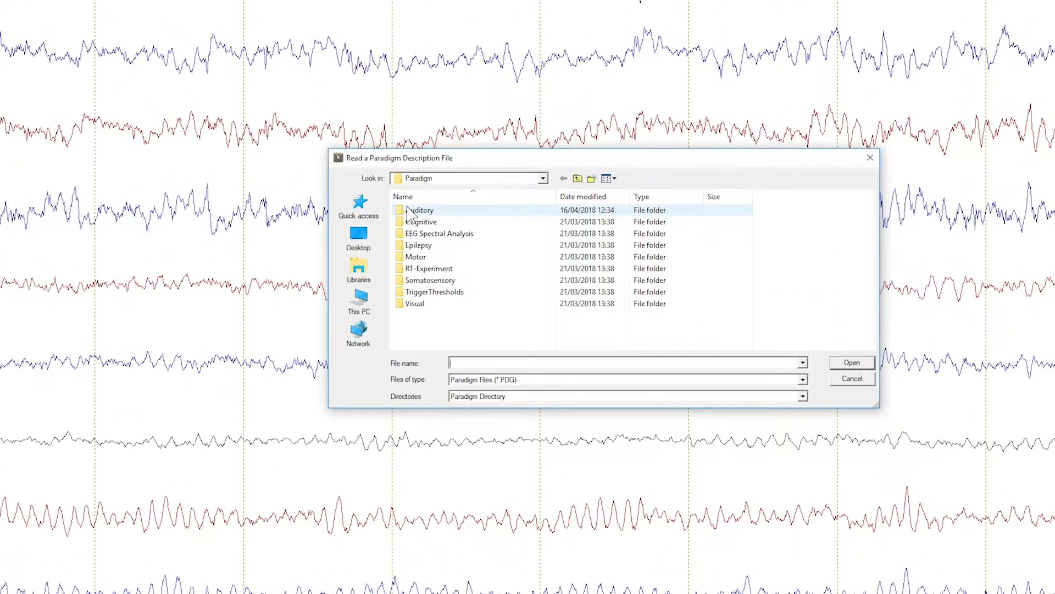
double_click(412, 214)
double_click(419, 213)
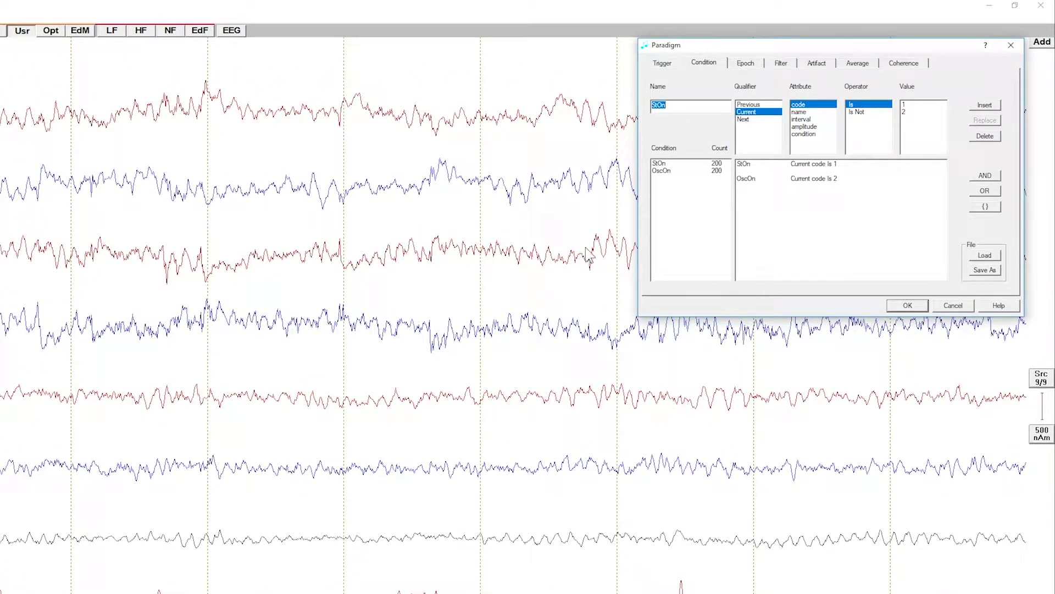
left_click(677, 165)
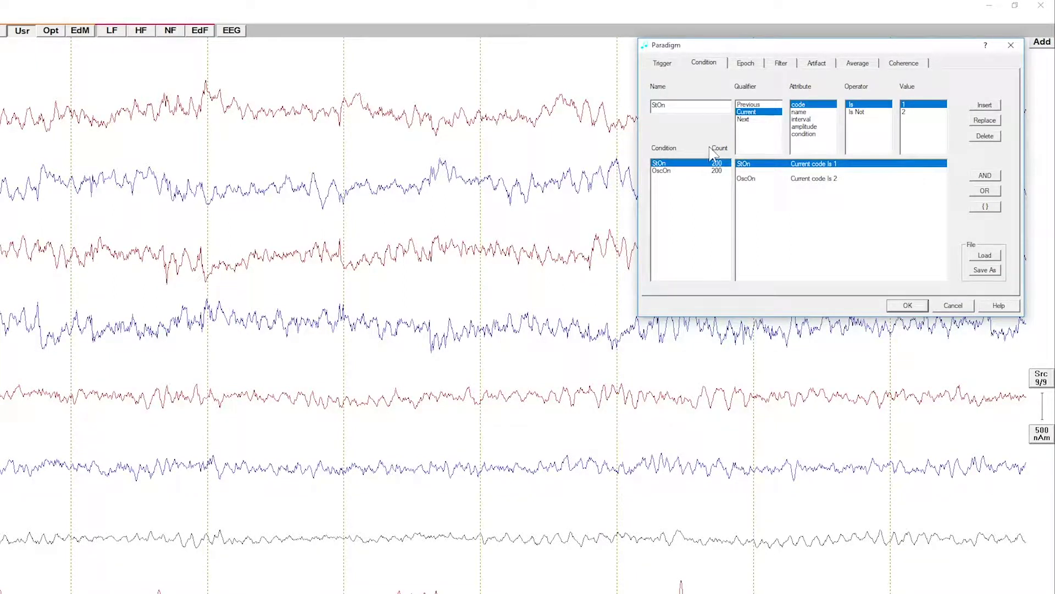
left_click(753, 62)
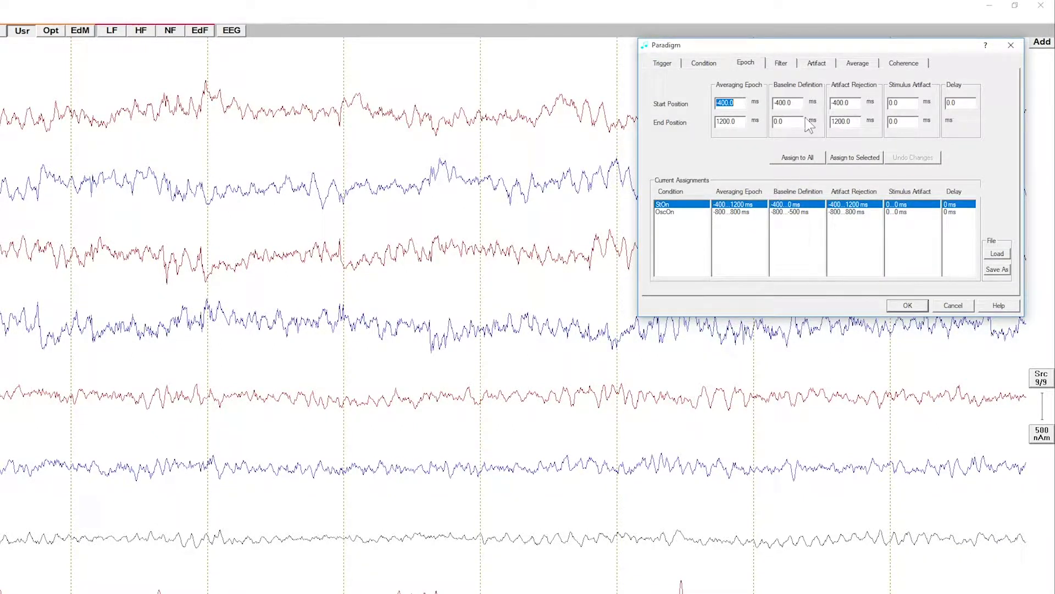
- Scan all trials for artifacts and lower the amplitude threshold to 116, keeping 164 of 200 trials
left_click(819, 64)
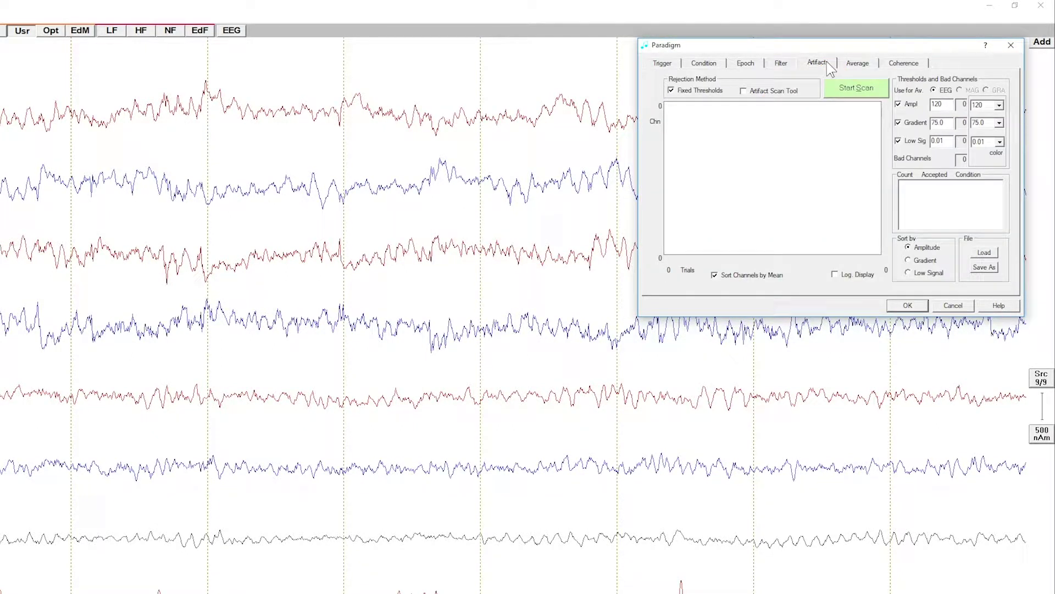
left_click(855, 88)
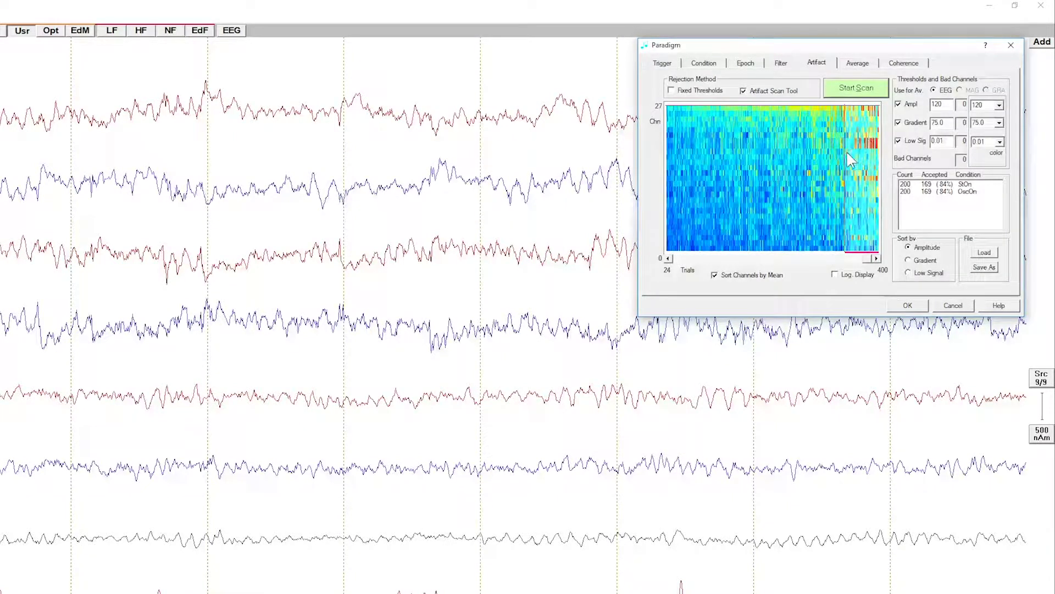
left_click_drag(845, 157, 839, 158)
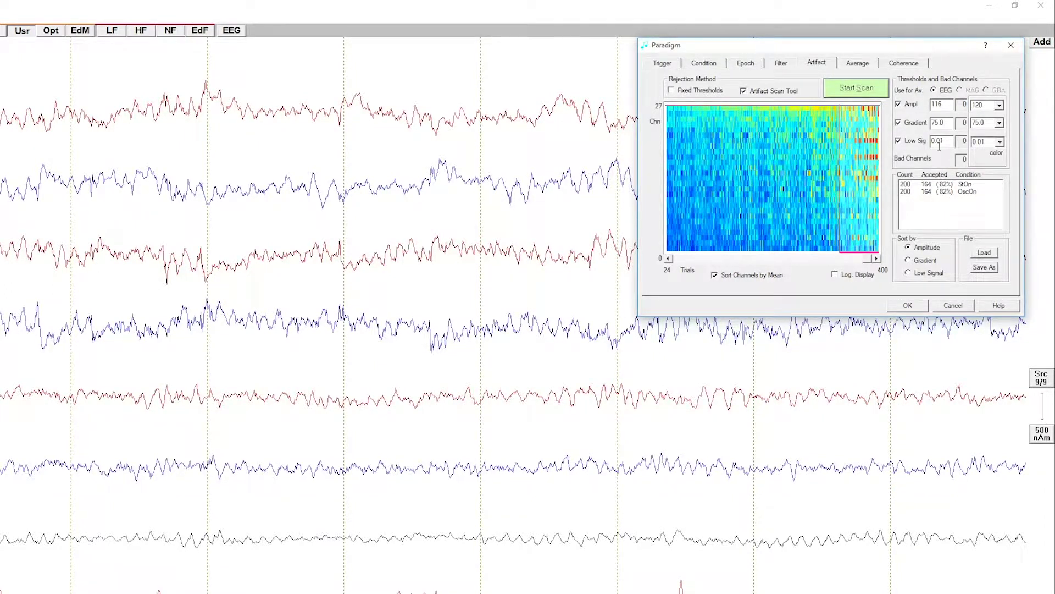
left_click(914, 64)
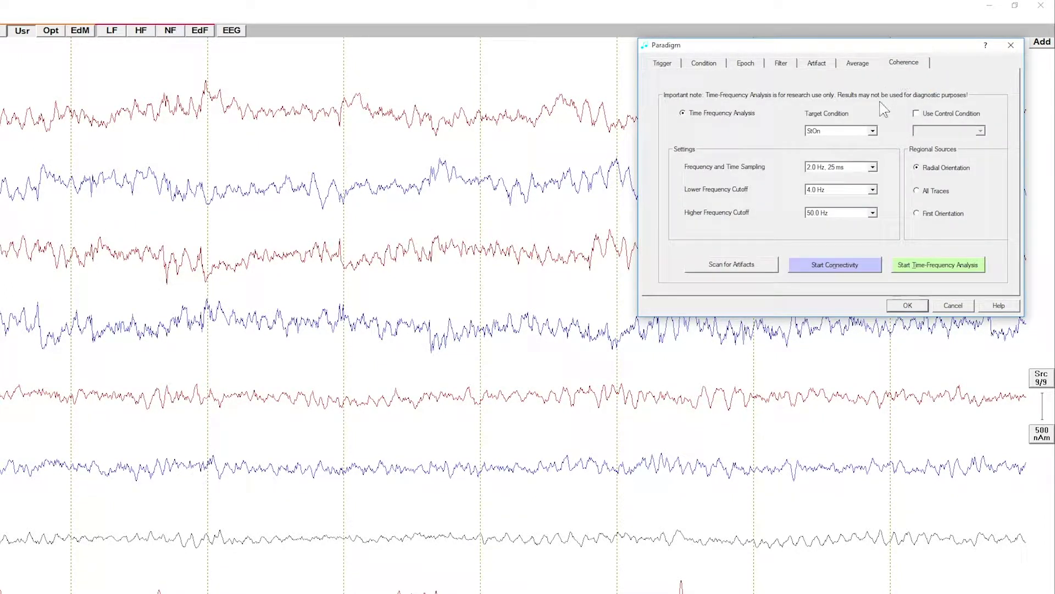
- Keep StOn as the target condition and export its source data for connectivity
left_click(872, 130)
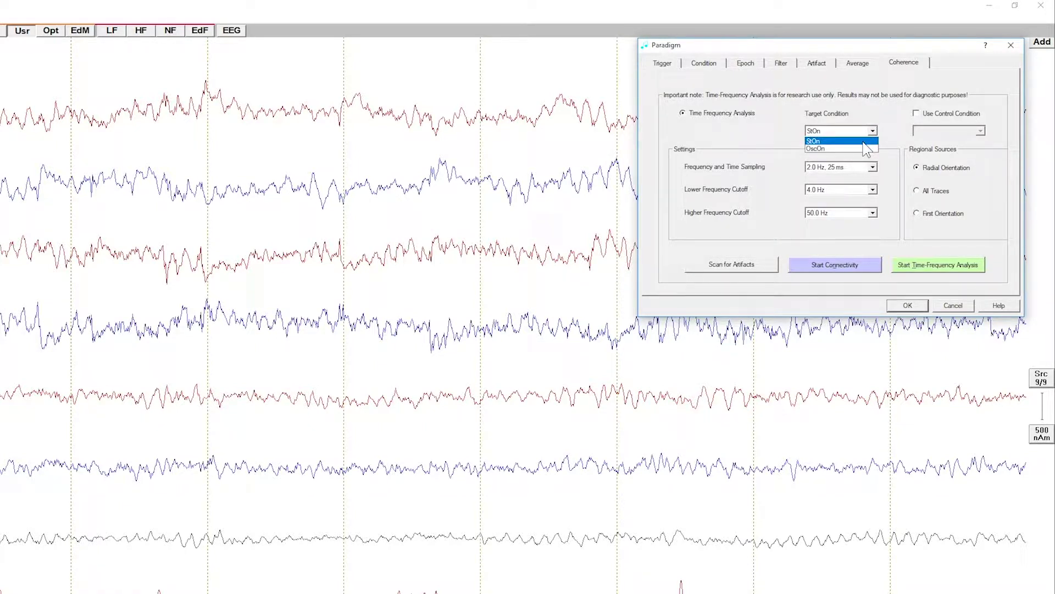
left_click(865, 142)
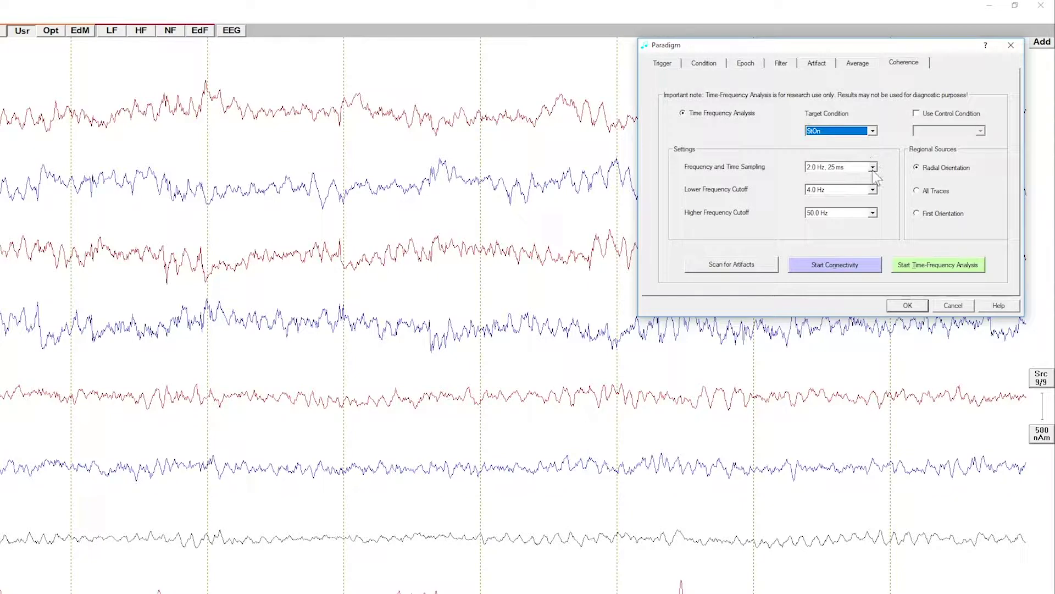
left_click(834, 267)
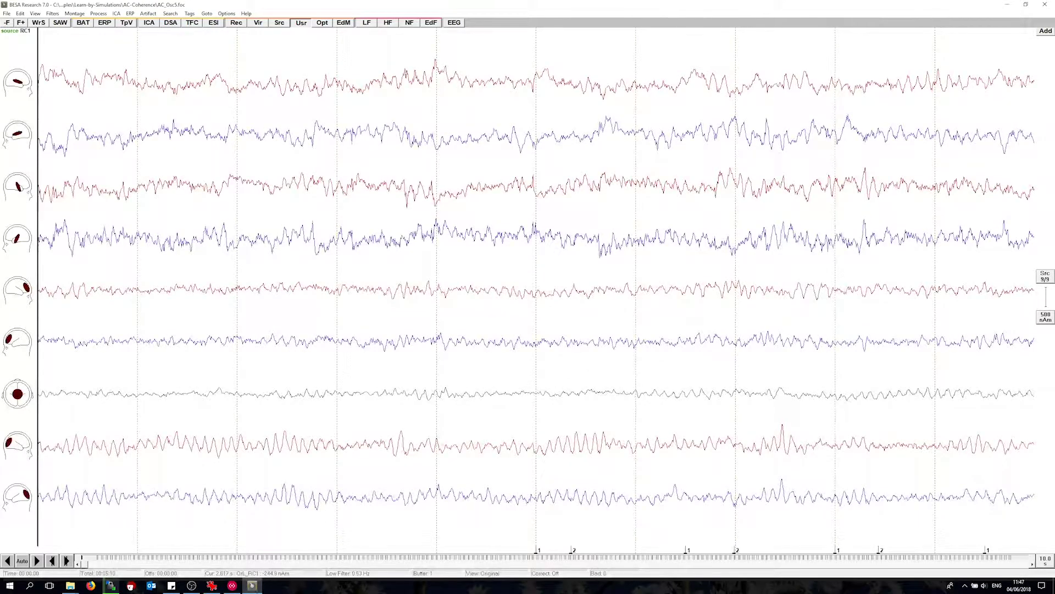
- Accept the licence and create a StOn time-frequency project using Complex Demodulation plus Morlet wavelets
left_click(232, 586)
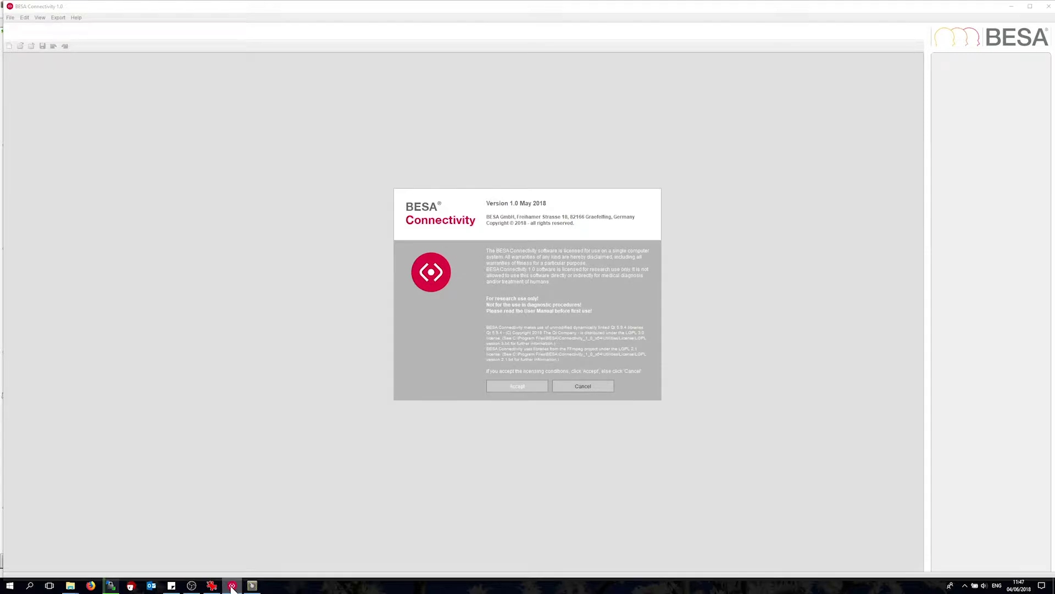
left_click(516, 385)
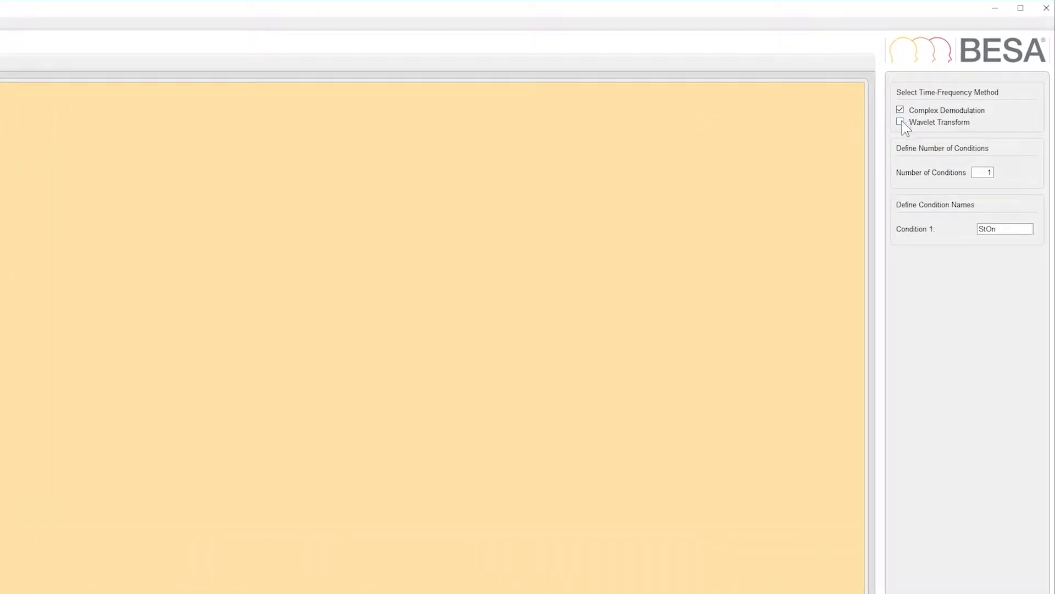
left_click(901, 123)
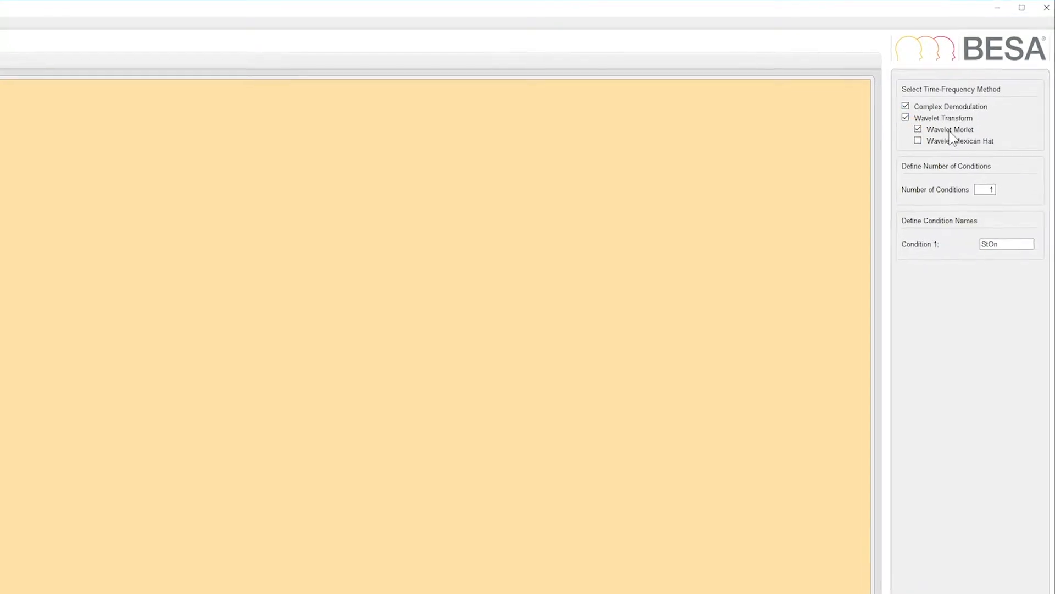
key("space")
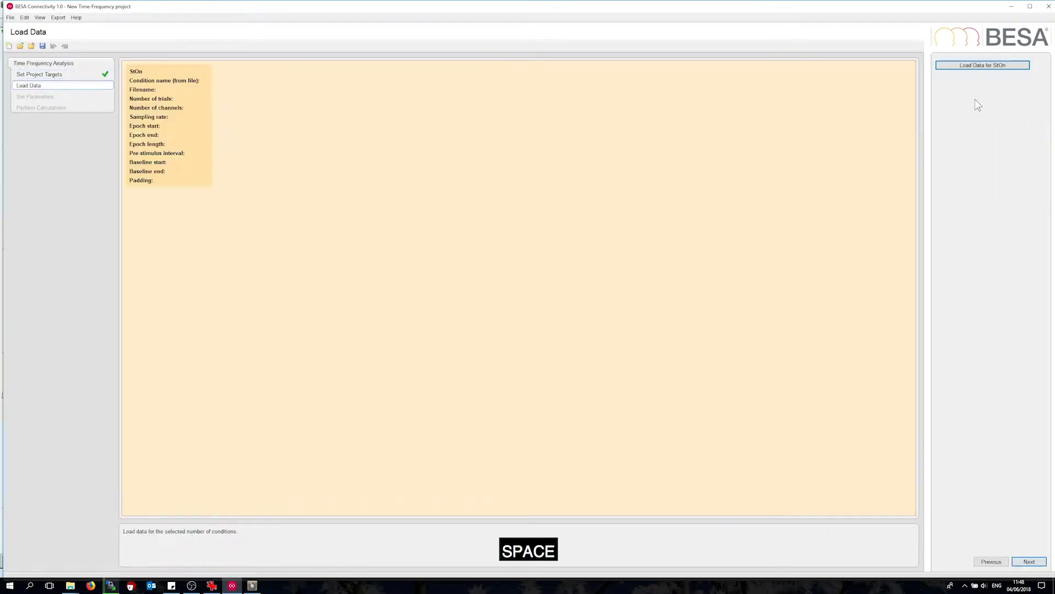
- Load the exported StOn .generic file with 164 trials and 9 channels
left_click(970, 65)
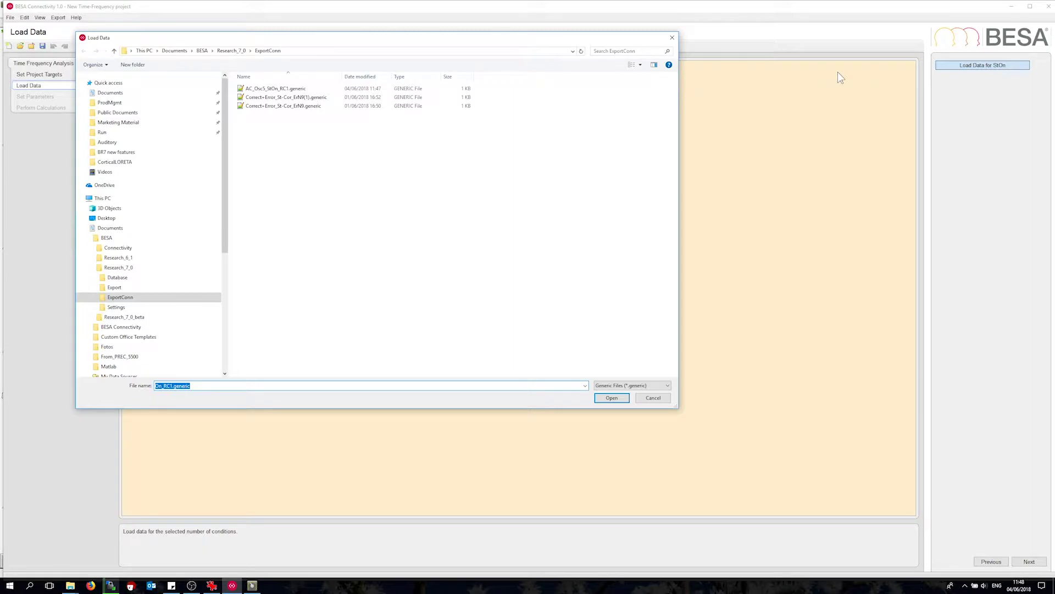
left_click(610, 401)
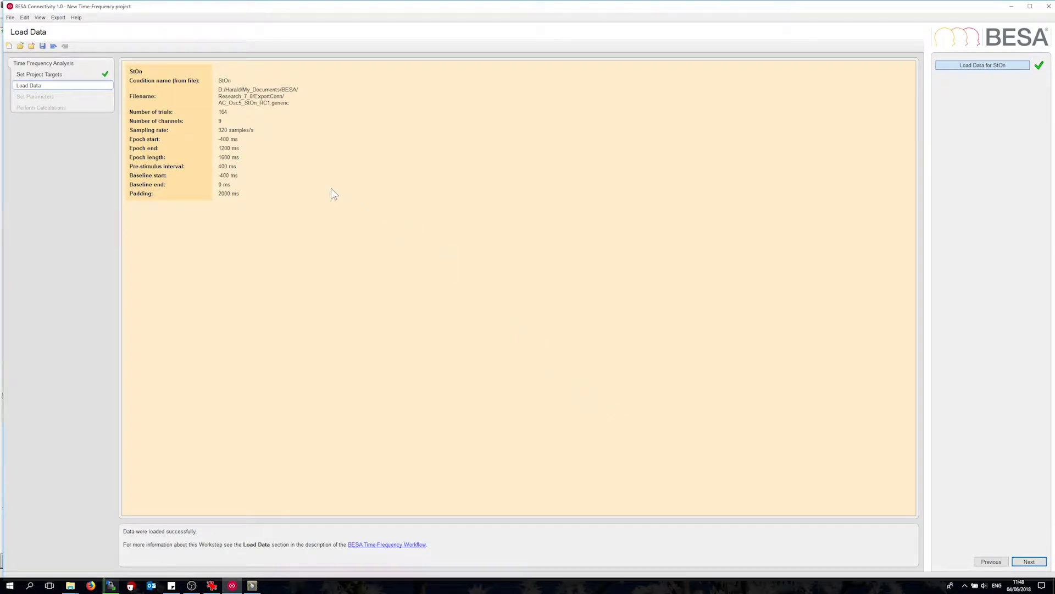
key("space")
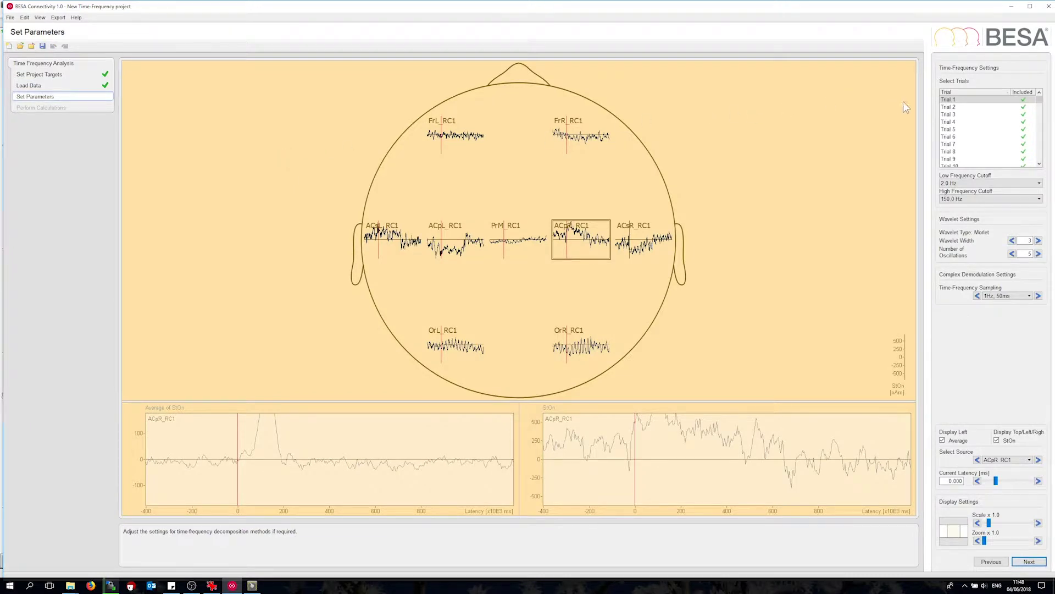
- Preview trials 2 and 3 and set the high frequency cutoff to 50.0 Hz
left_click(948, 107)
left_click(955, 115)
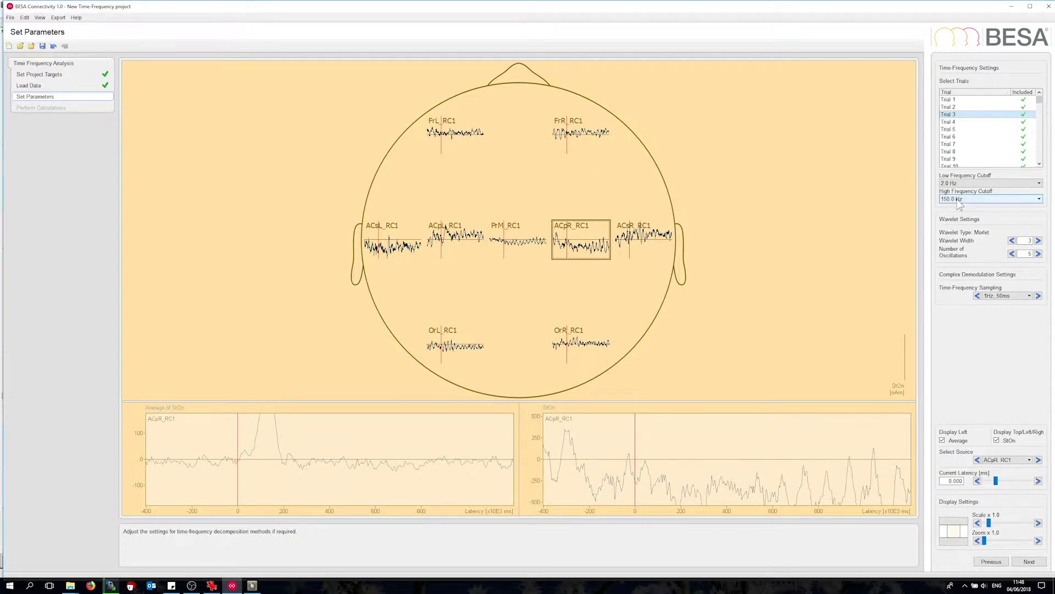
left_click(958, 199)
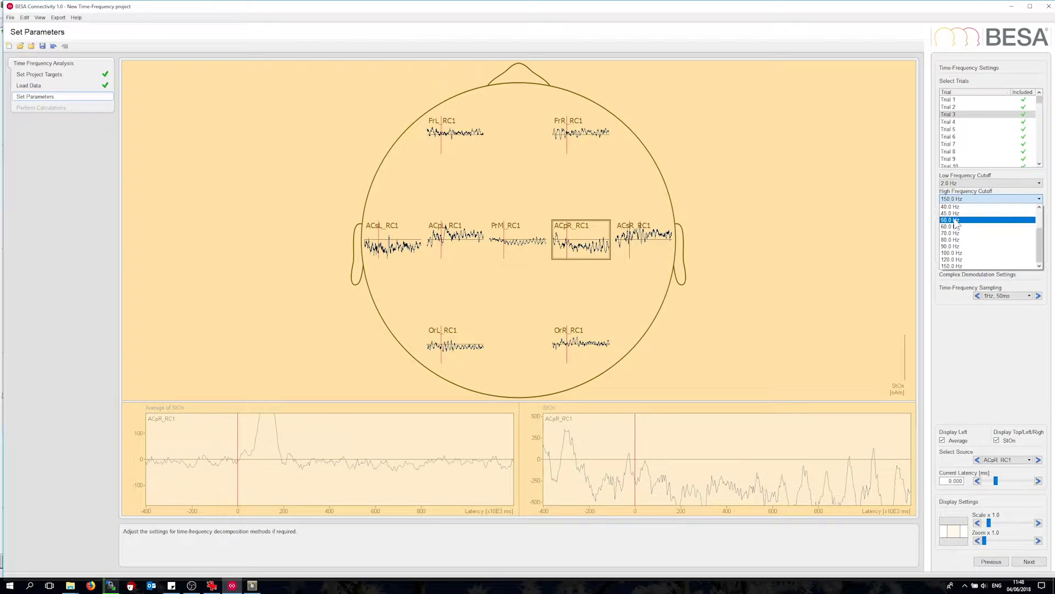
left_click(955, 222)
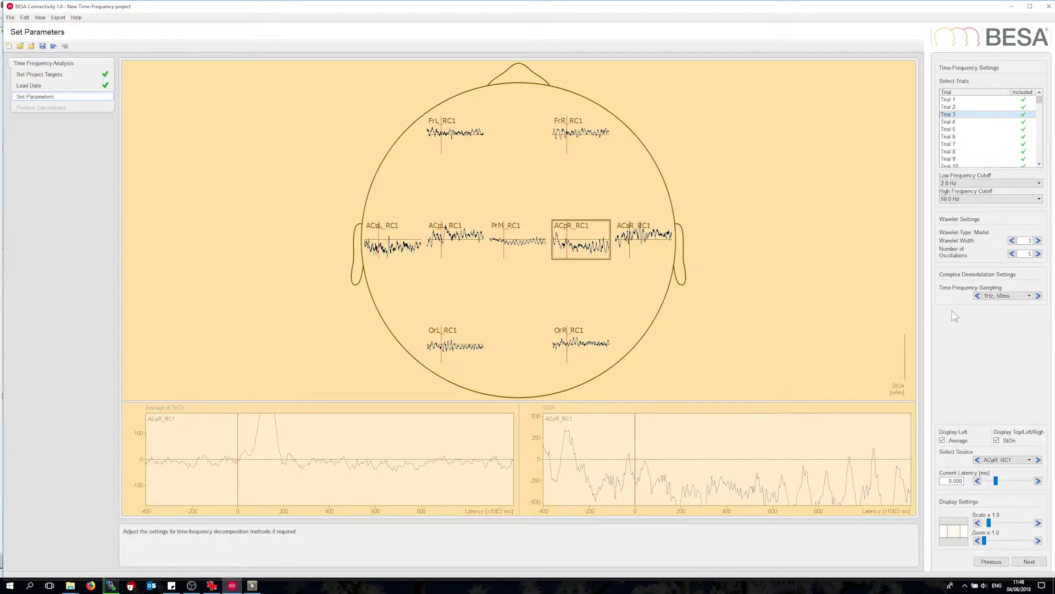
left_click(1029, 562)
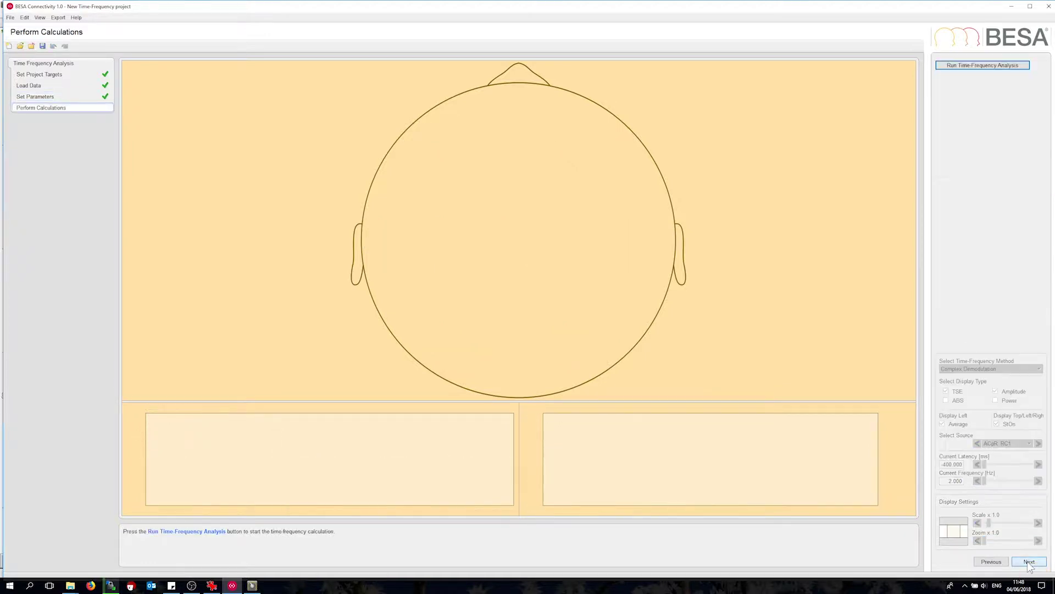
- Run the time-frequency analysis and view results for sources ACpL_RC1, ACsL_RC1 and ACsR_RC1
left_click(972, 66)
left_click(571, 327)
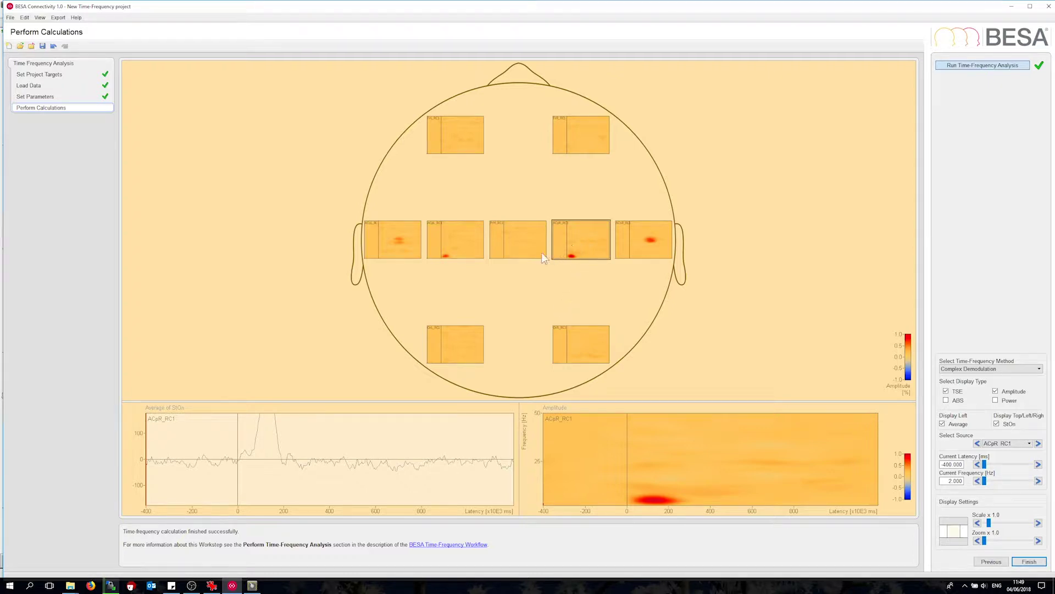
left_click(471, 255)
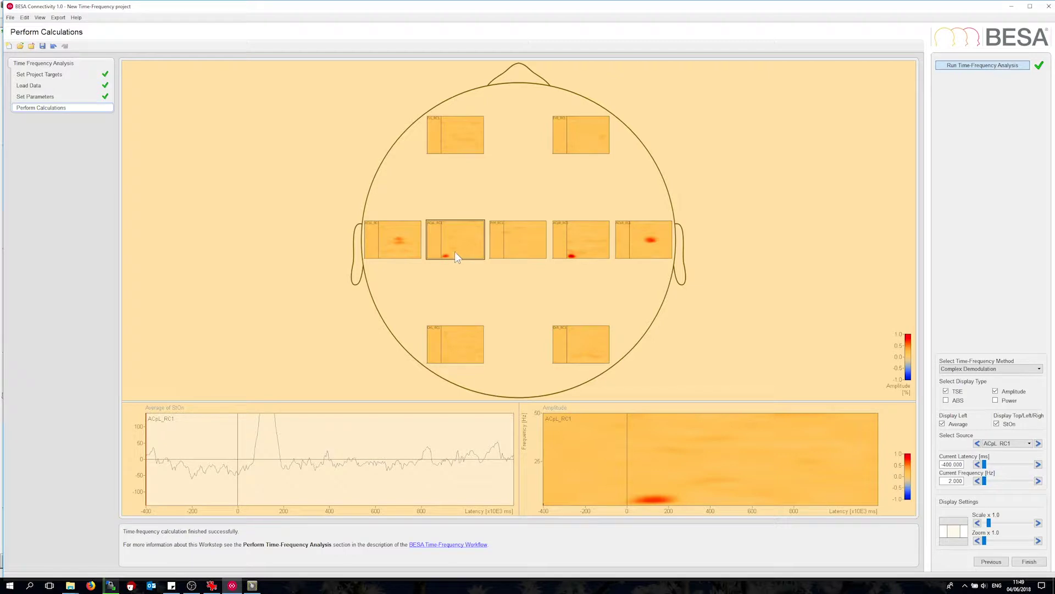
left_click(399, 252)
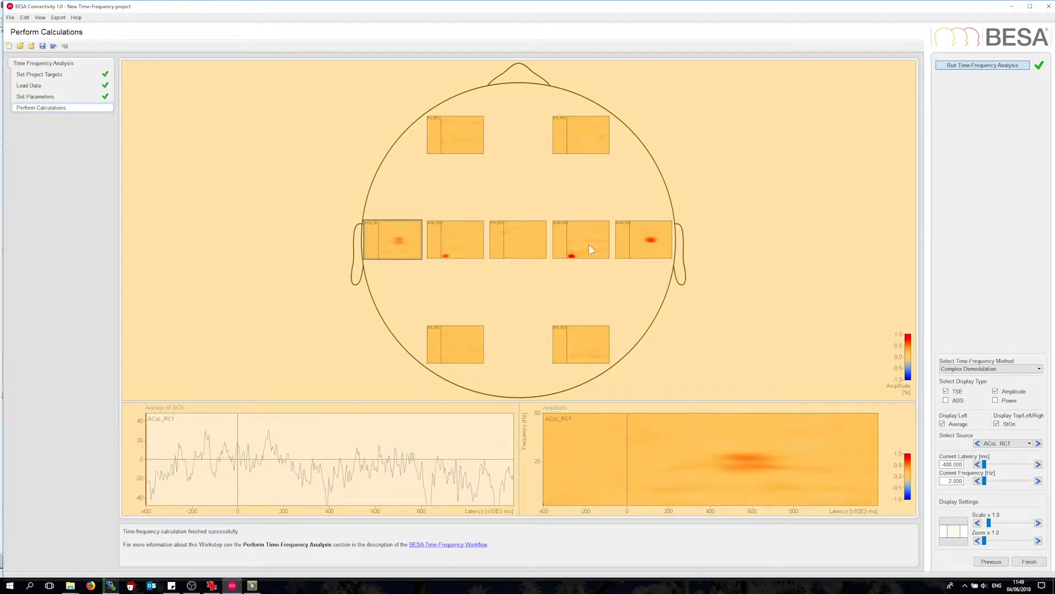
left_click(626, 246)
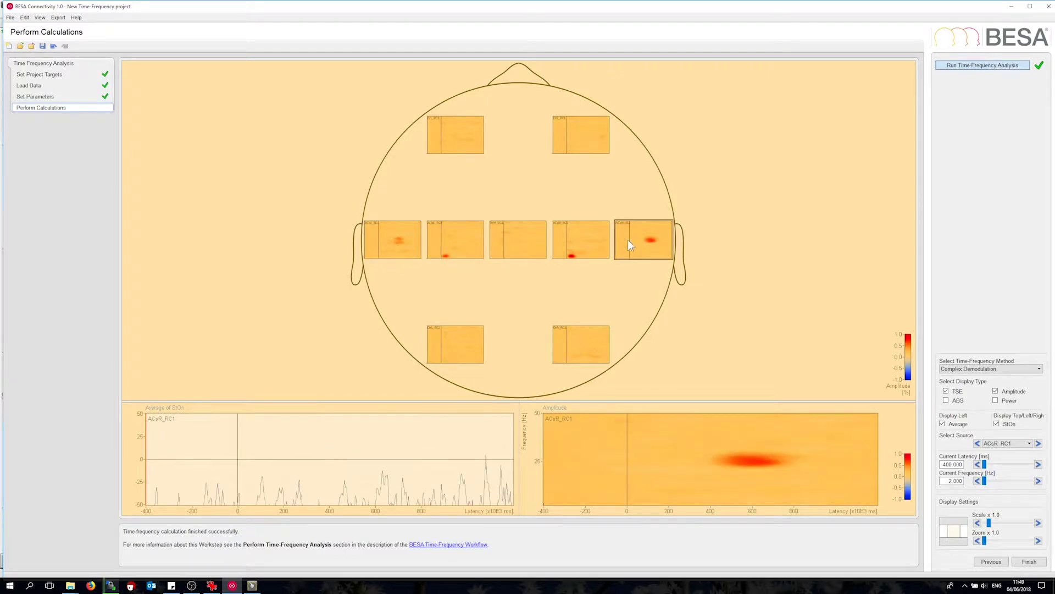
- Save the project as ACOsc5-Src-RC1_CD-Morlet in the group AC
left_click(1036, 564)
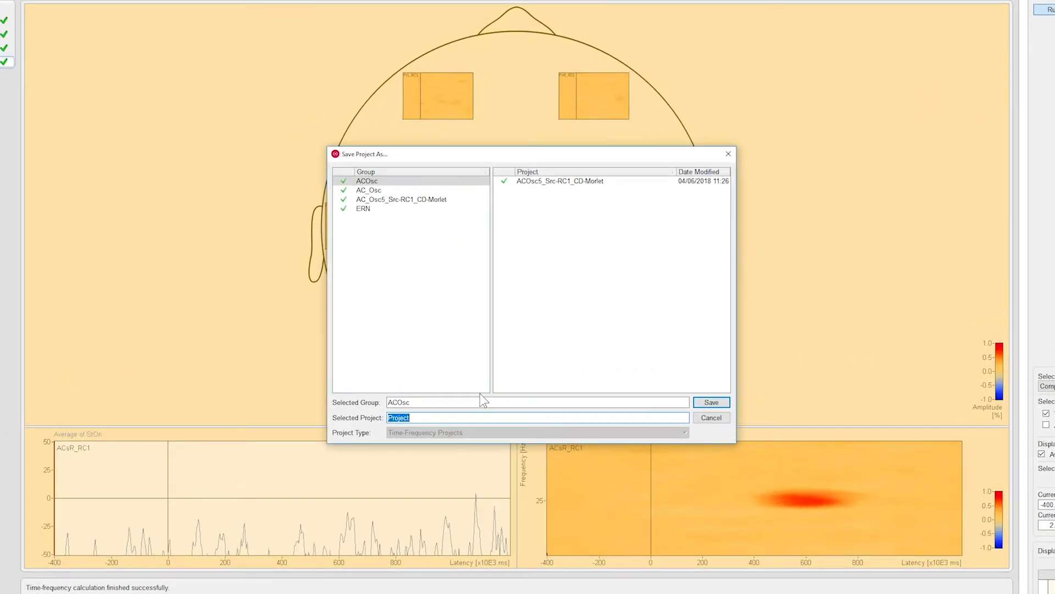
left_click(488, 381)
double_click(478, 401)
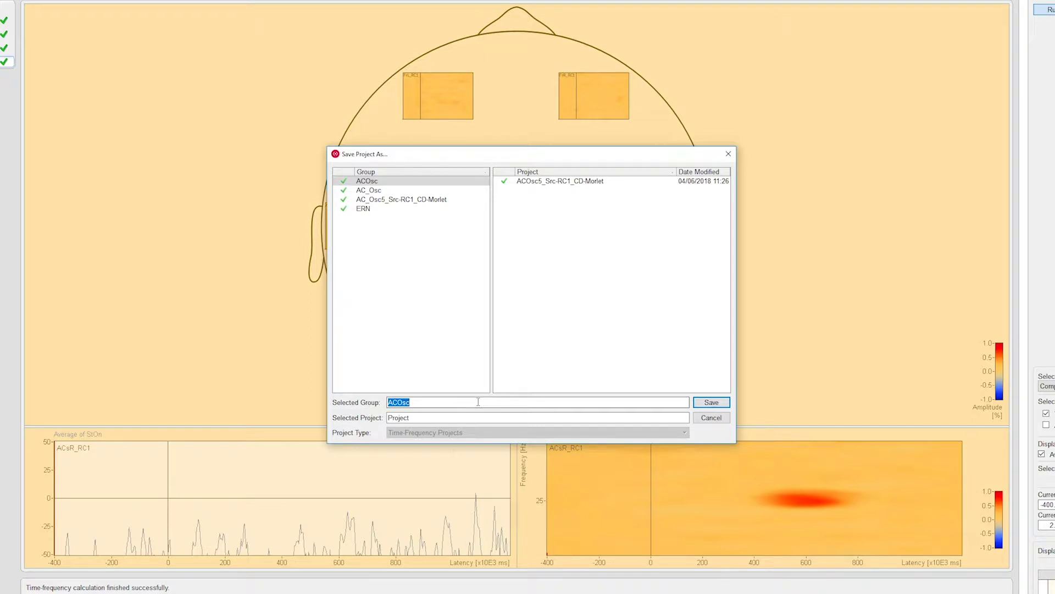
type("AC")
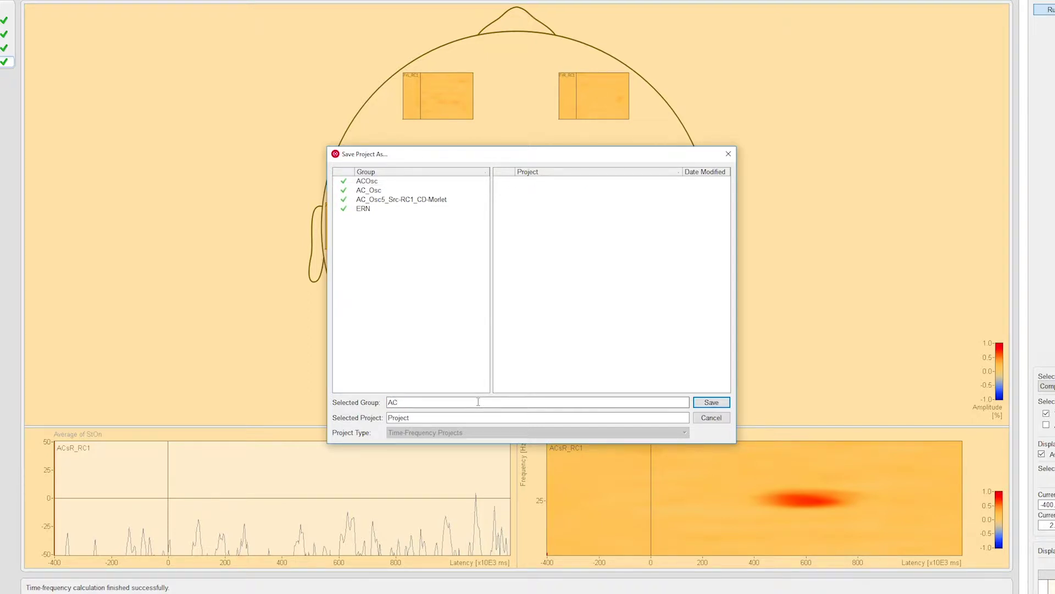
left_click(423, 421)
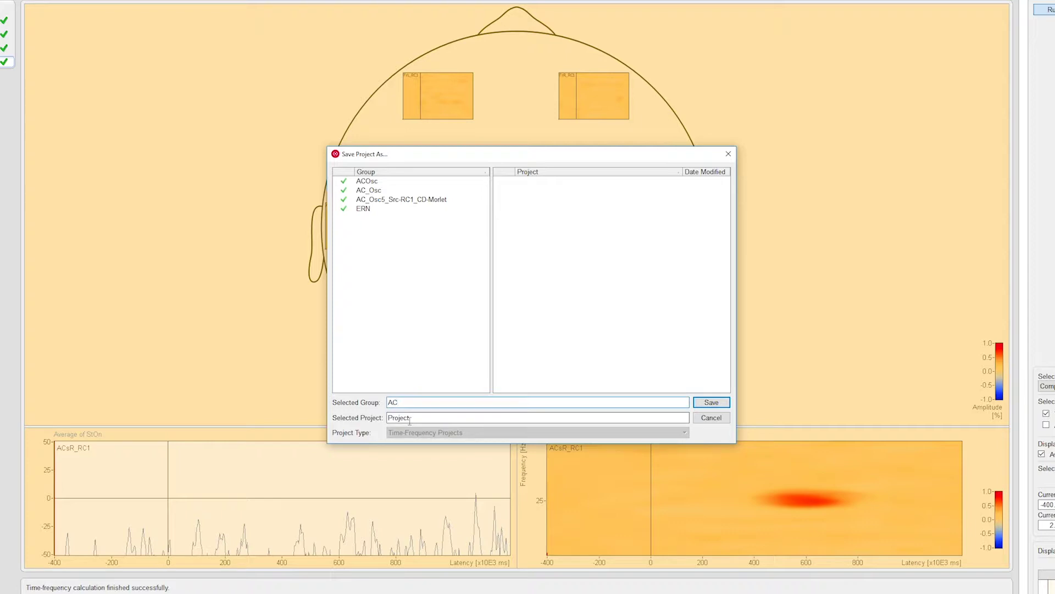
double_click(417, 418)
type("ACOsc5")
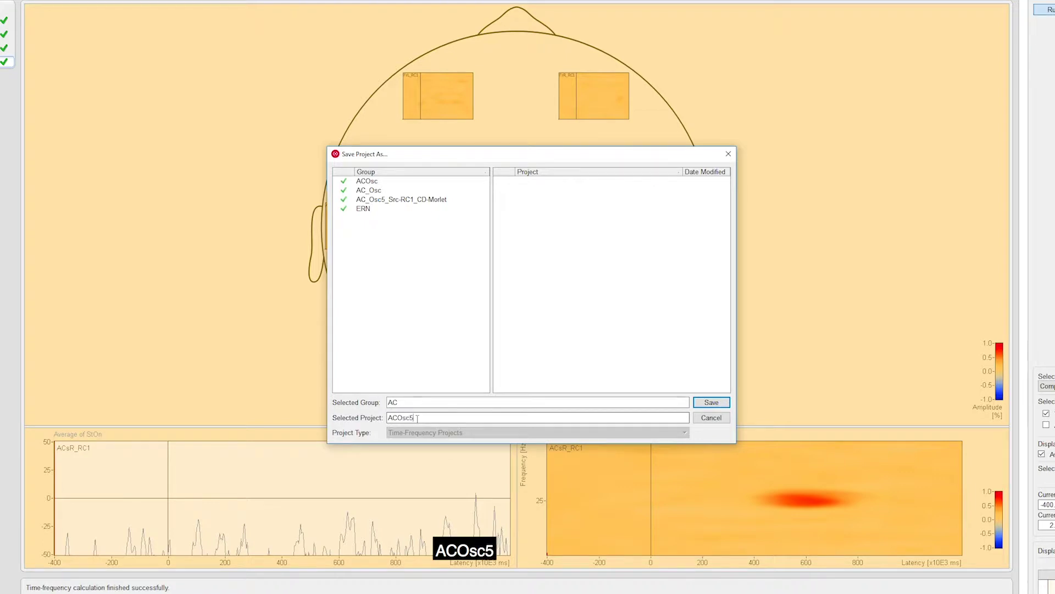
type("-Sr")
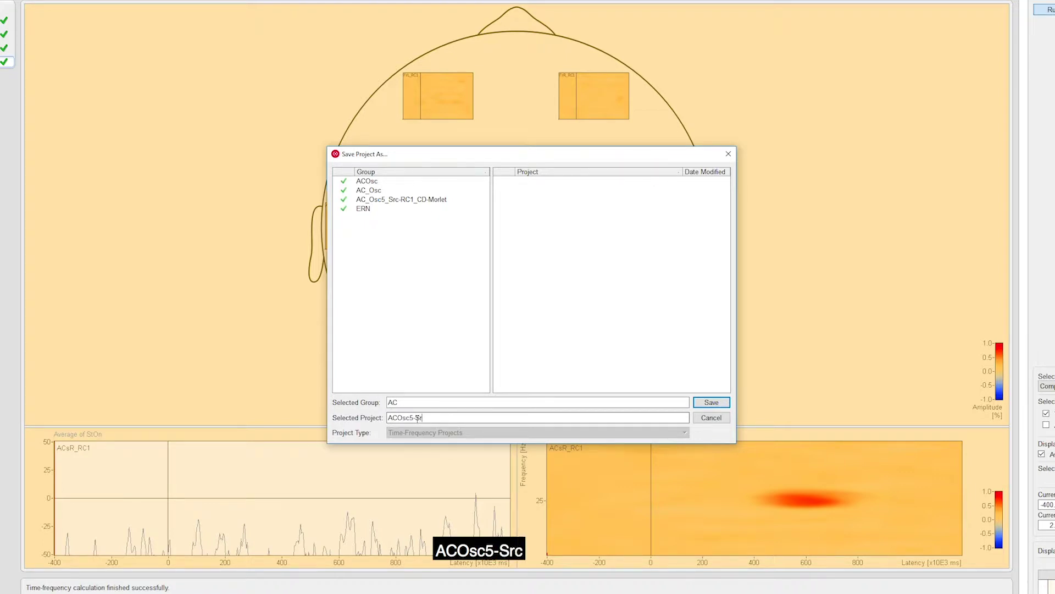
type("c-RC1_CD-Morlet")
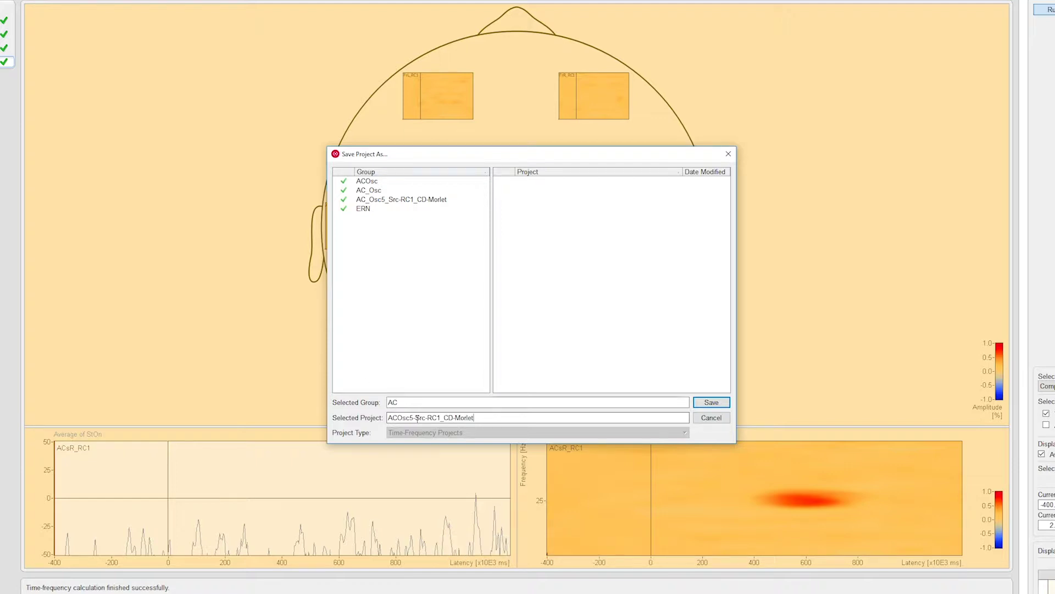
left_click(708, 403)
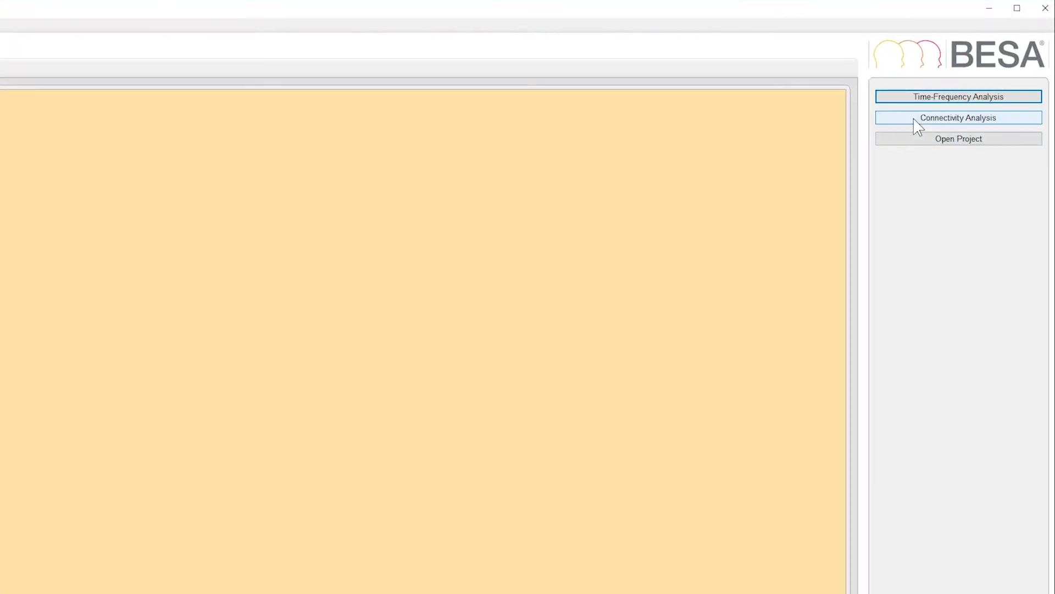
- Create a connectivity analysis using Coherence, Imaginary Part of Coherency and Granger Causality
left_click(915, 119)
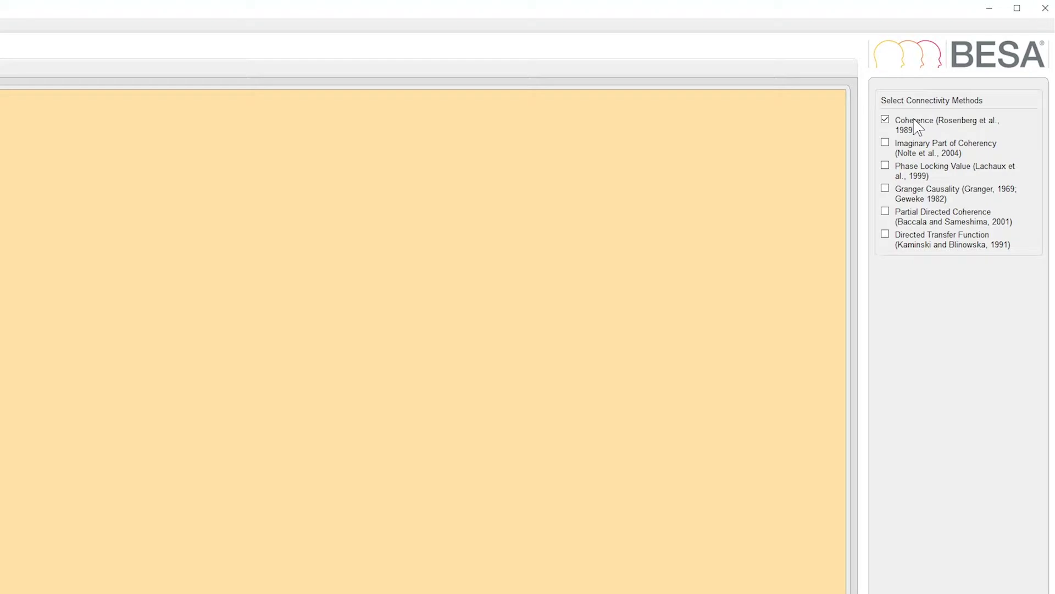
left_click(886, 143)
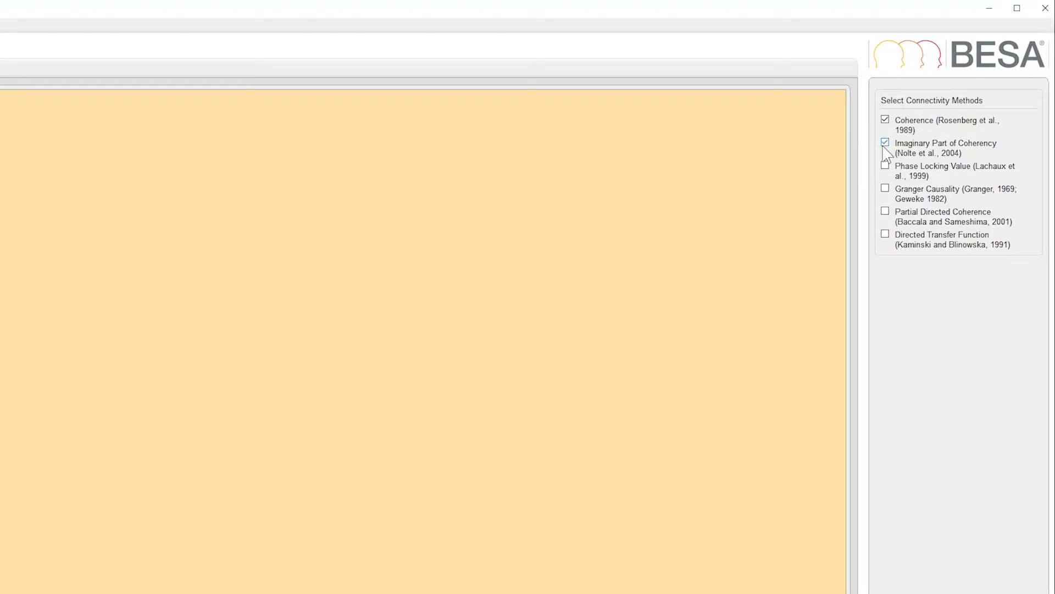
left_click(886, 189)
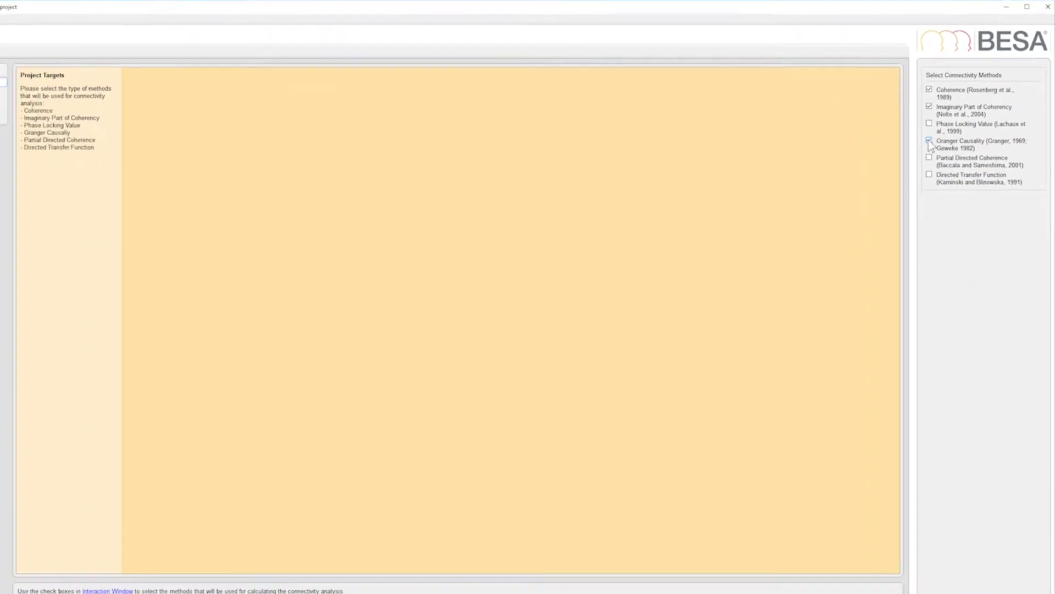
key("space")
left_click(962, 67)
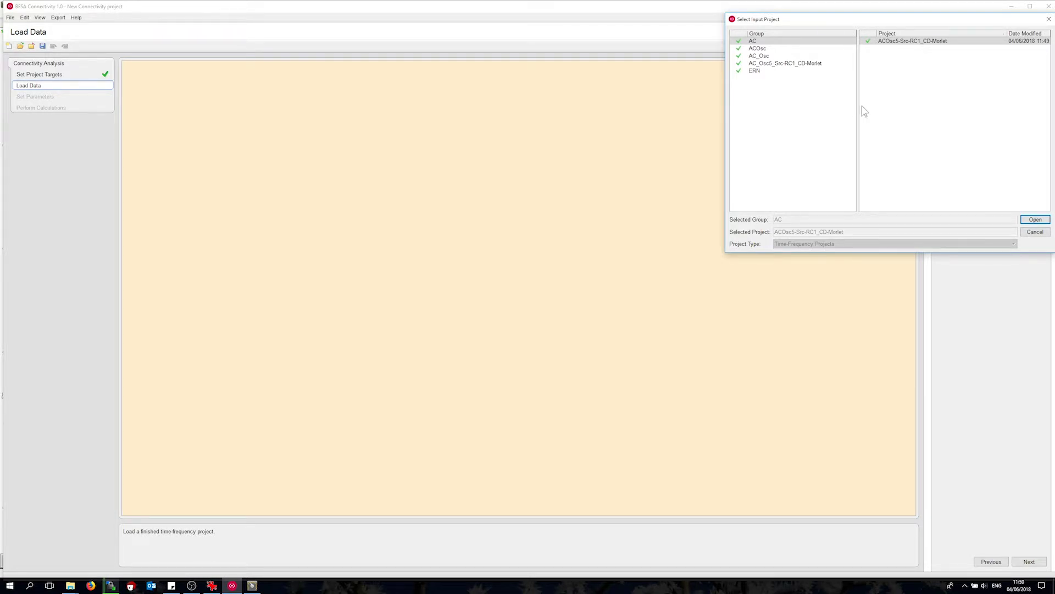
- Load the AC time-frequency project as input and advance to Perform Calculations
left_click(1025, 219)
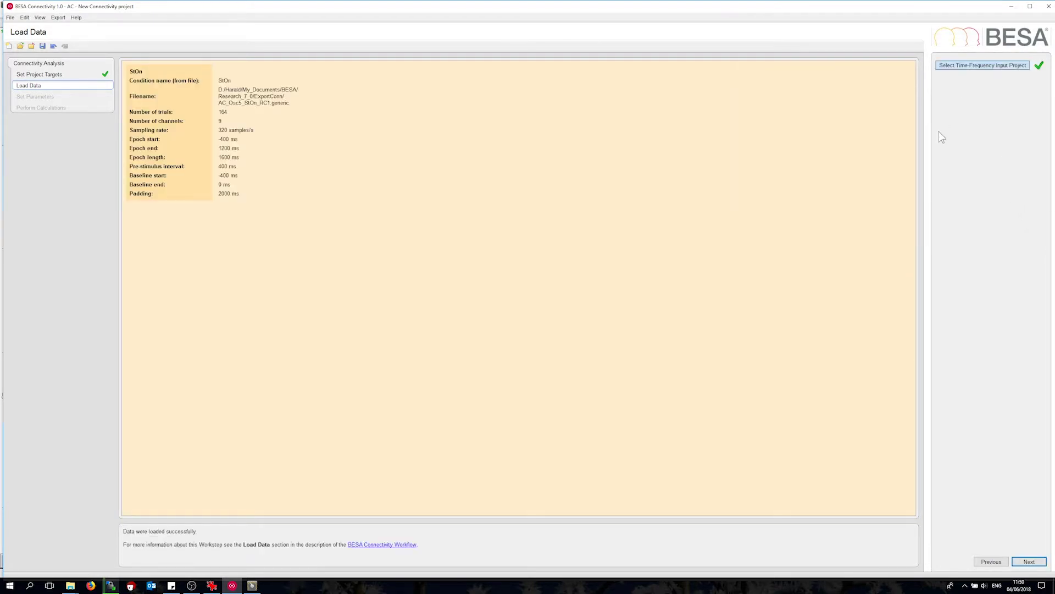
key("space")
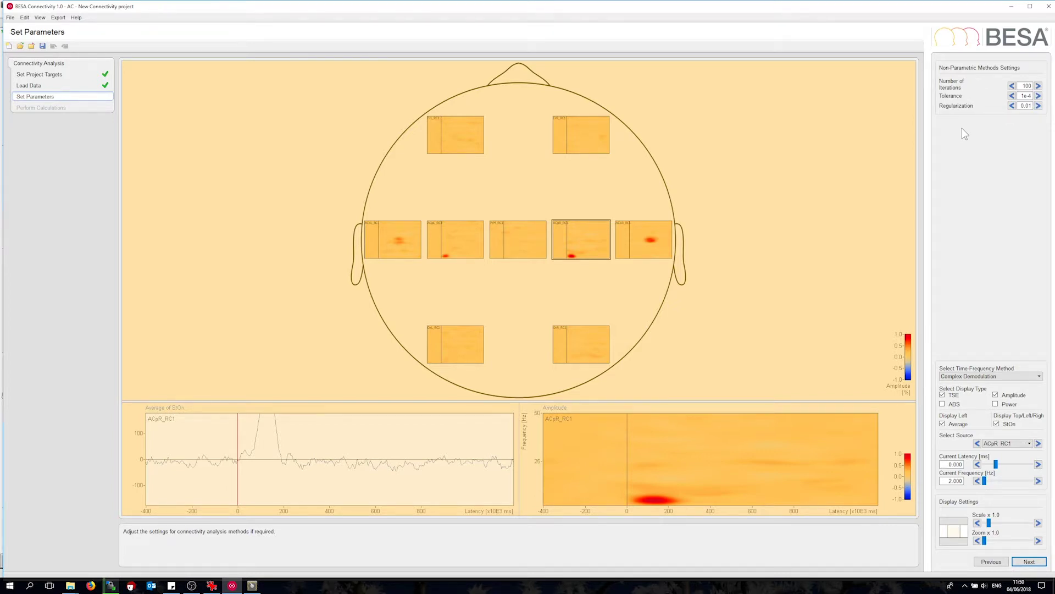
key("space")
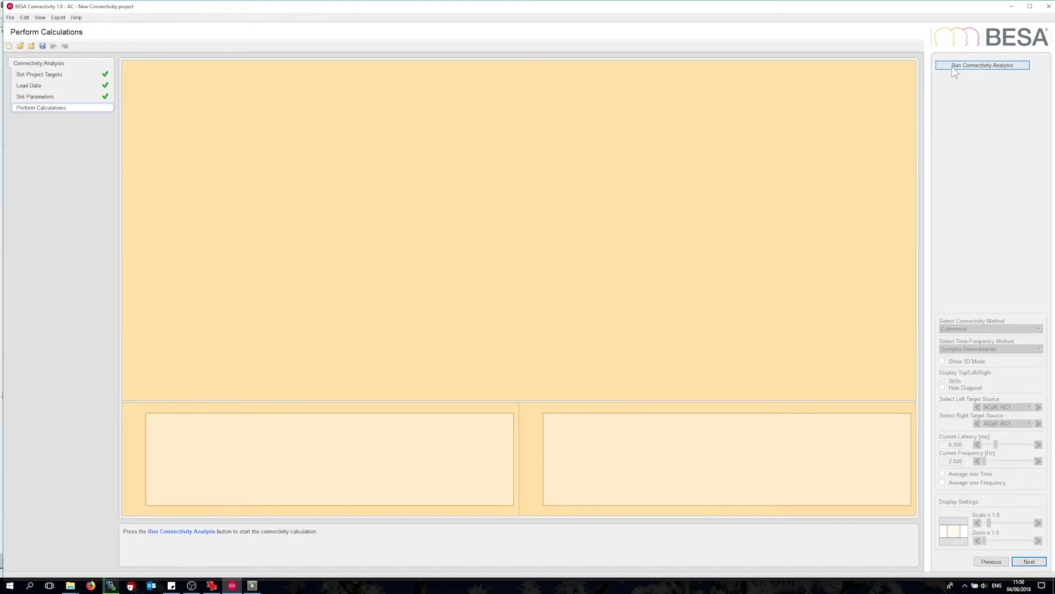
- Run the connectivity analysis with 100 iterations, tolerance 1e-4 and regularization 0.01
left_click(952, 66)
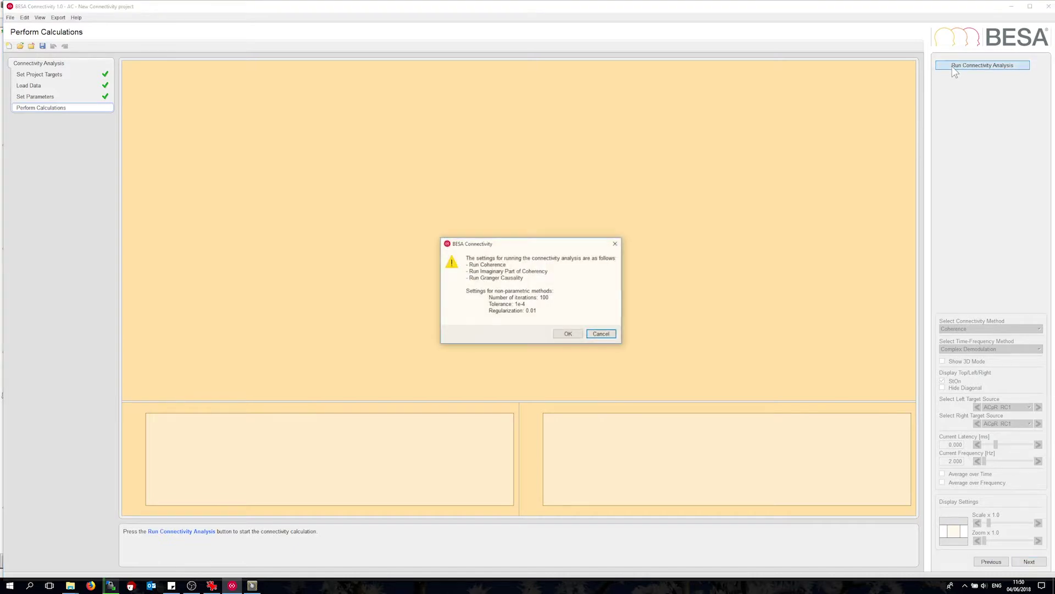
left_click(574, 336)
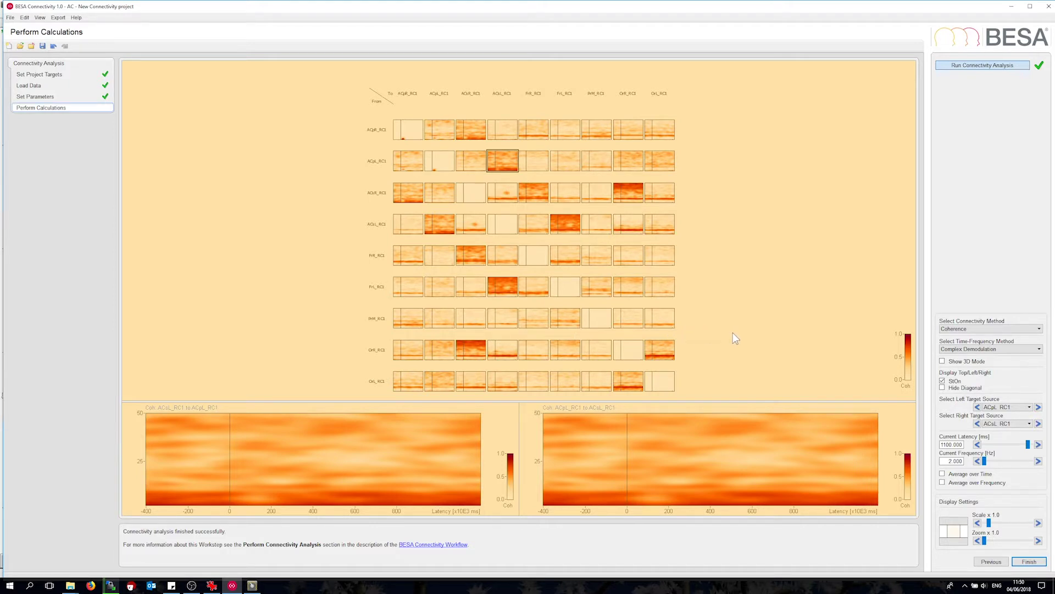
- Switch to Wavelet Transform data and inspect the ACsR_RC1–ACsL_RC1 coherence peak at 636 ms, 26 Hz
left_click(962, 349)
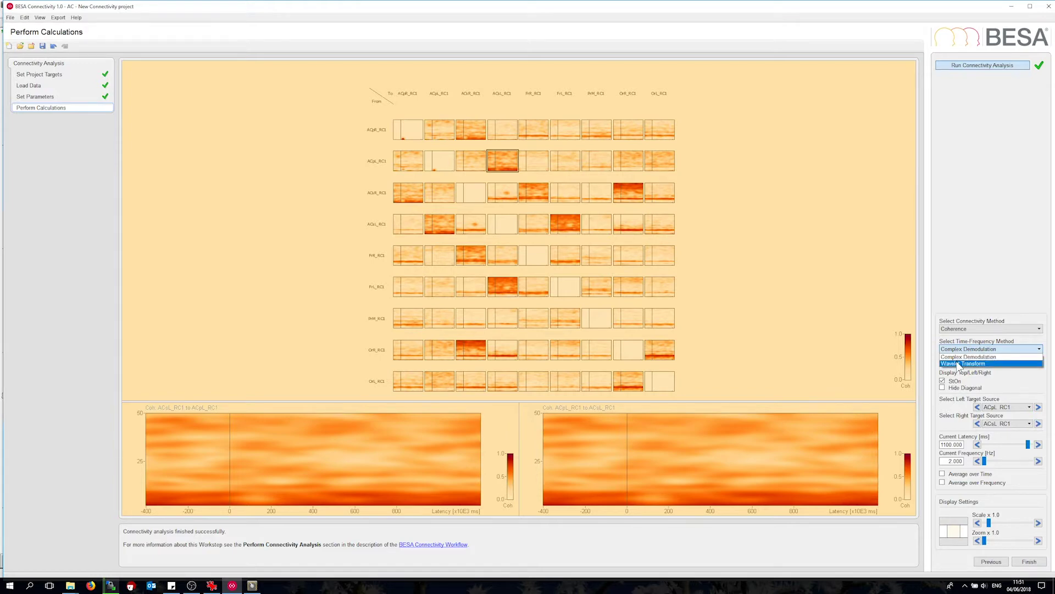
left_click(959, 363)
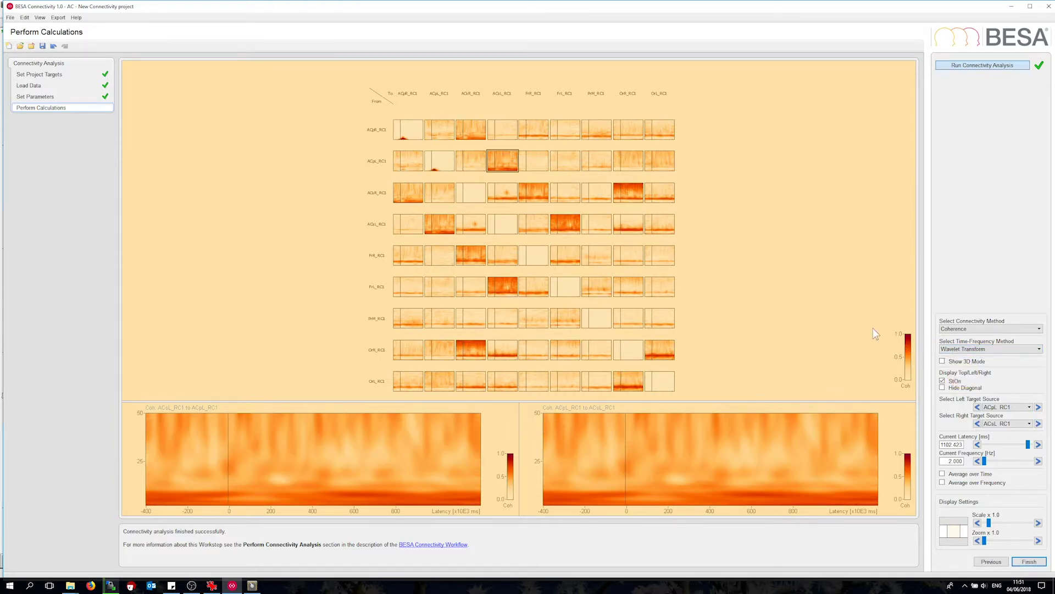
left_click(504, 197)
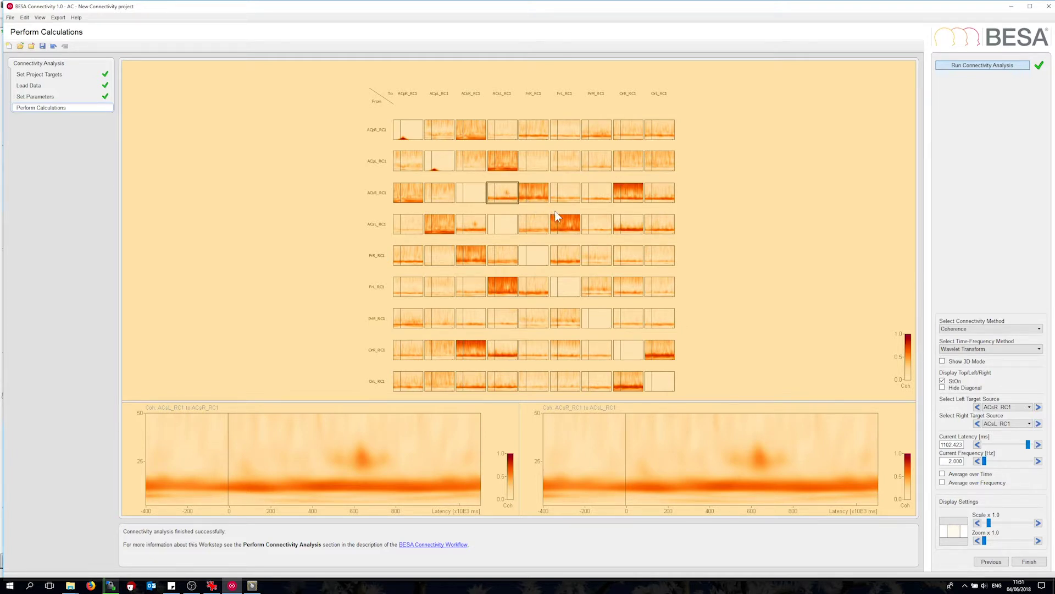
left_click(761, 465)
- Show Imaginary Part of Coherency on the 3D brain viewed from above
left_click(942, 361)
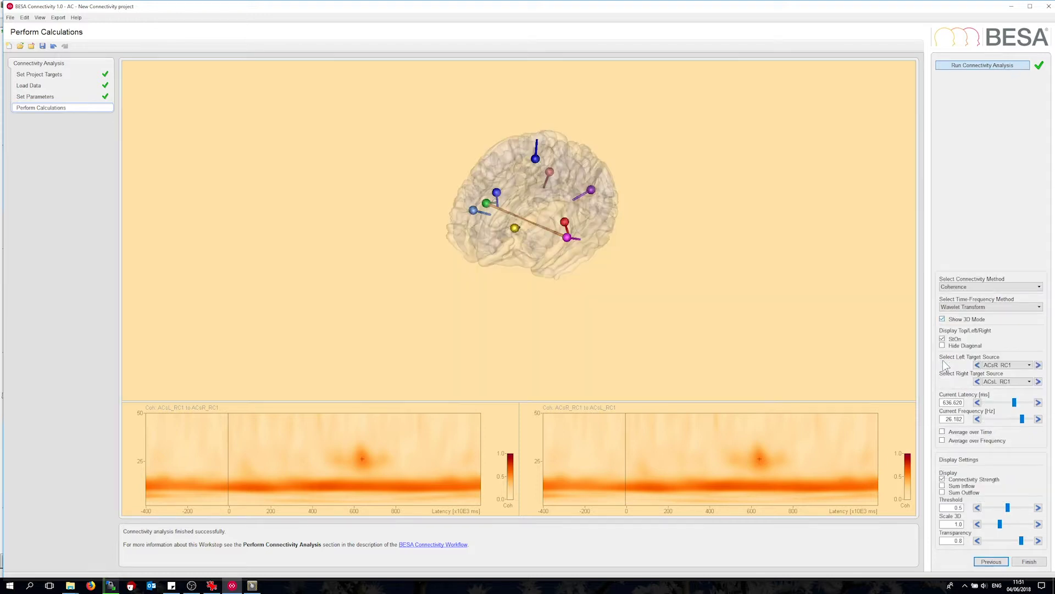
left_click_drag(594, 242, 534, 297)
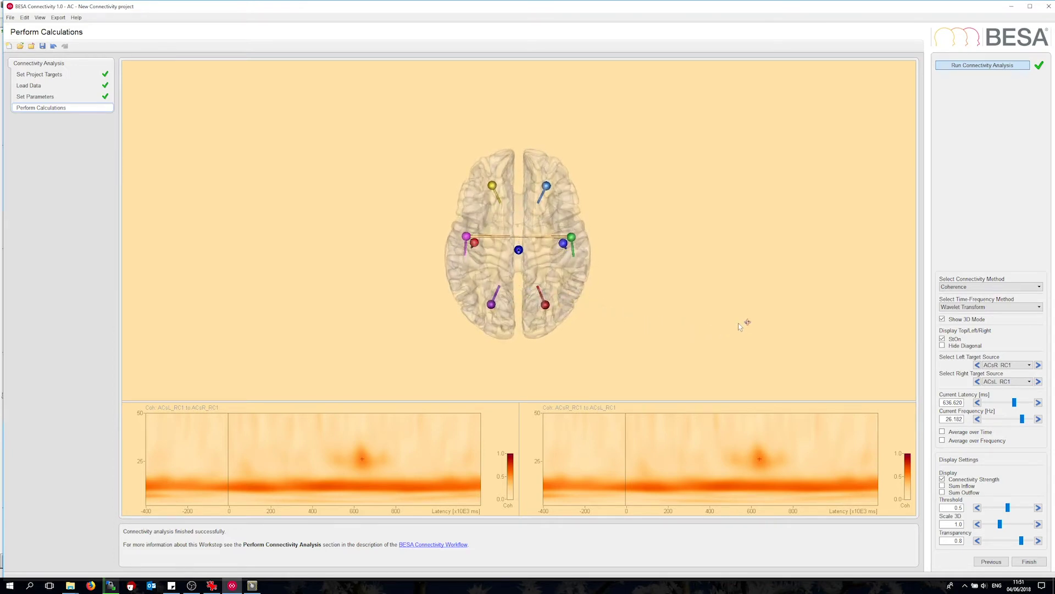
left_click(955, 288)
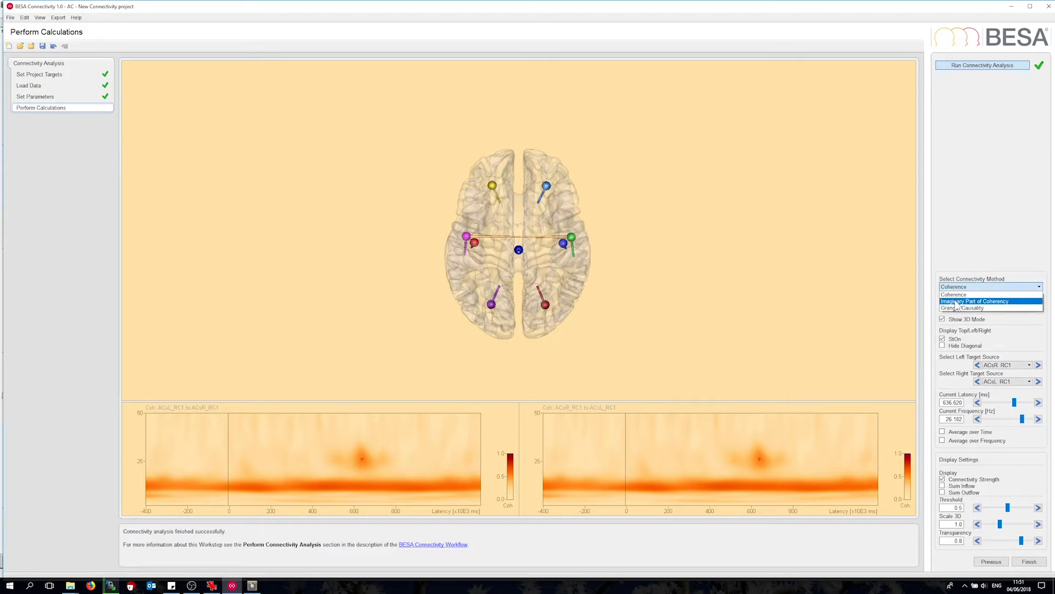
left_click(957, 304)
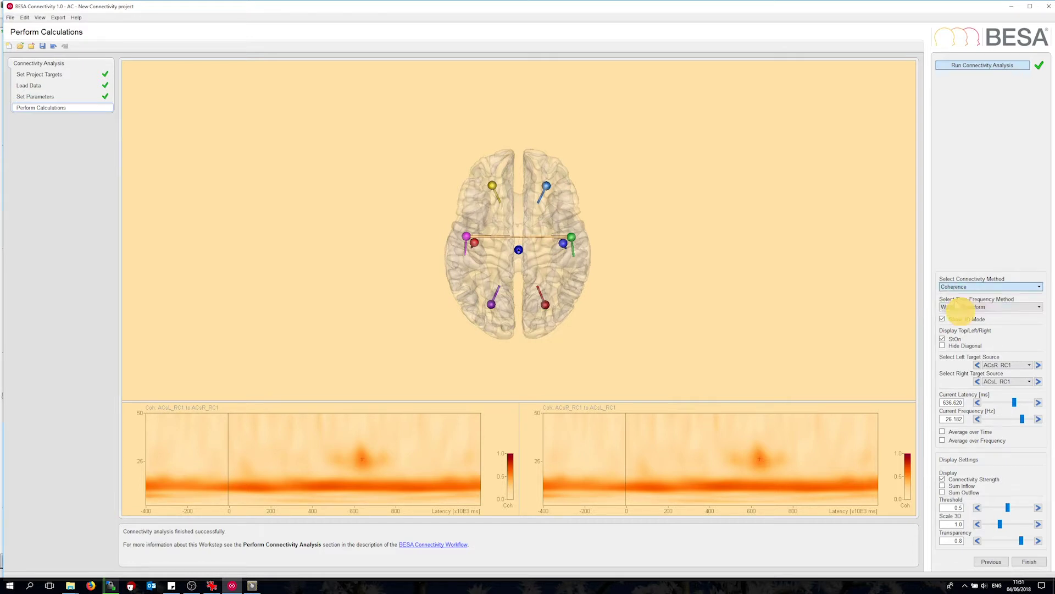
- Lower the connection threshold to 0.3 and raise the 3D connection scale to 2.5
left_click(977, 507)
left_click(977, 508)
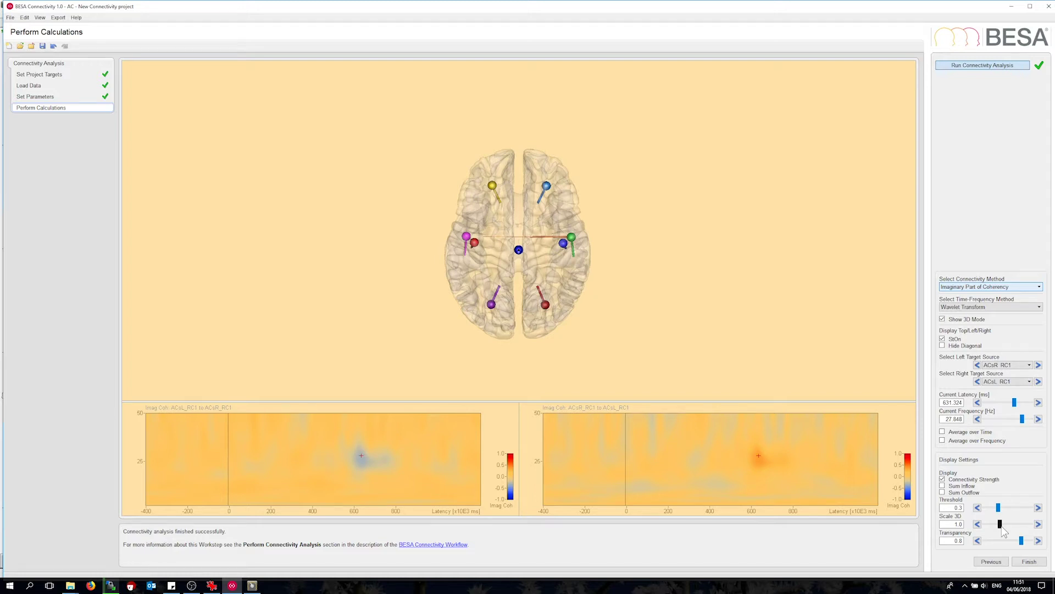
left_click(1002, 526)
left_click_drag(1010, 523, 1024, 523)
- Switch to Granger Causality in the matrix view and raise the colour scale to 3.6
left_click(951, 288)
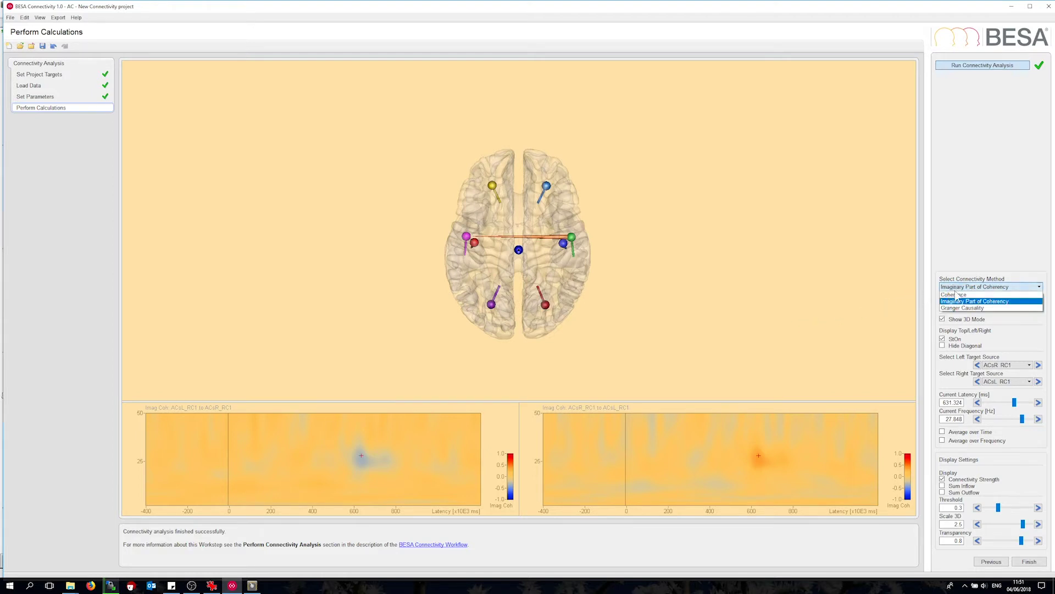
left_click(956, 308)
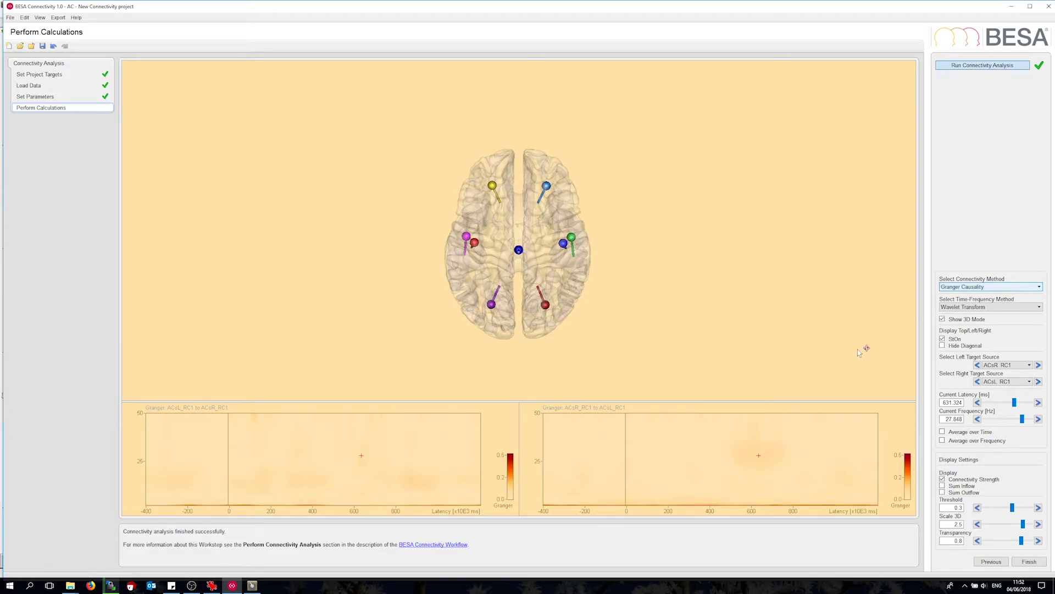
left_click(942, 319)
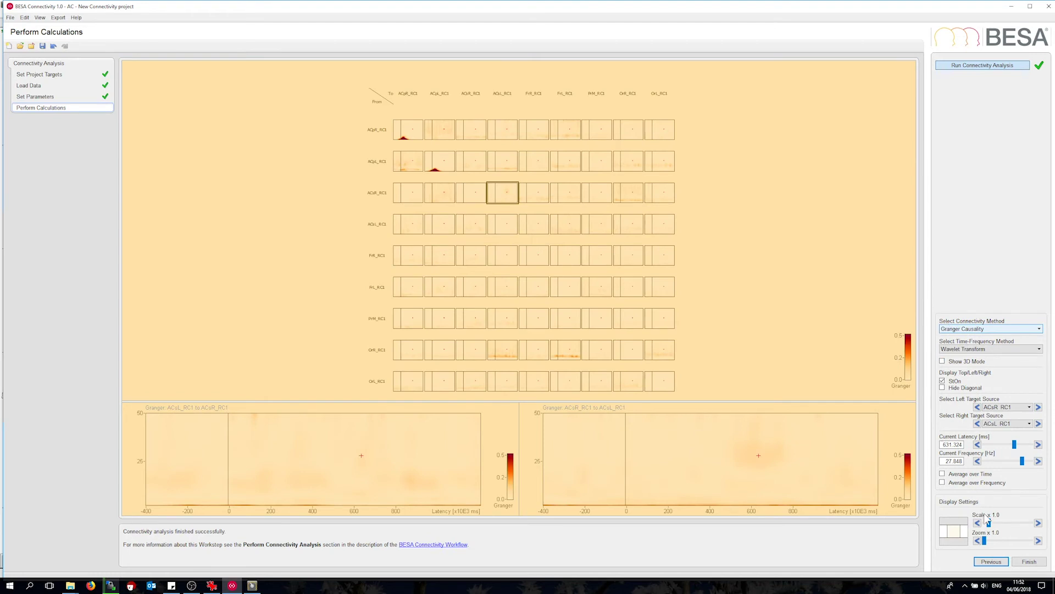
left_click_drag(989, 522, 1001, 522)
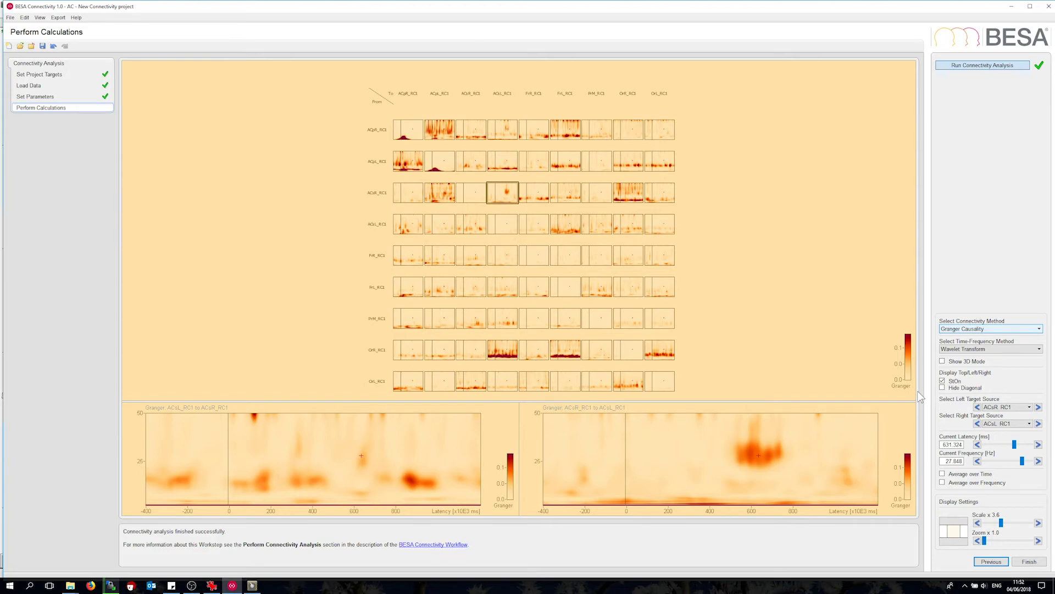
- Show the 3D brain with threshold 0.1 and inspect the Granger peak at 598 ms, 28 Hz
left_click(942, 360)
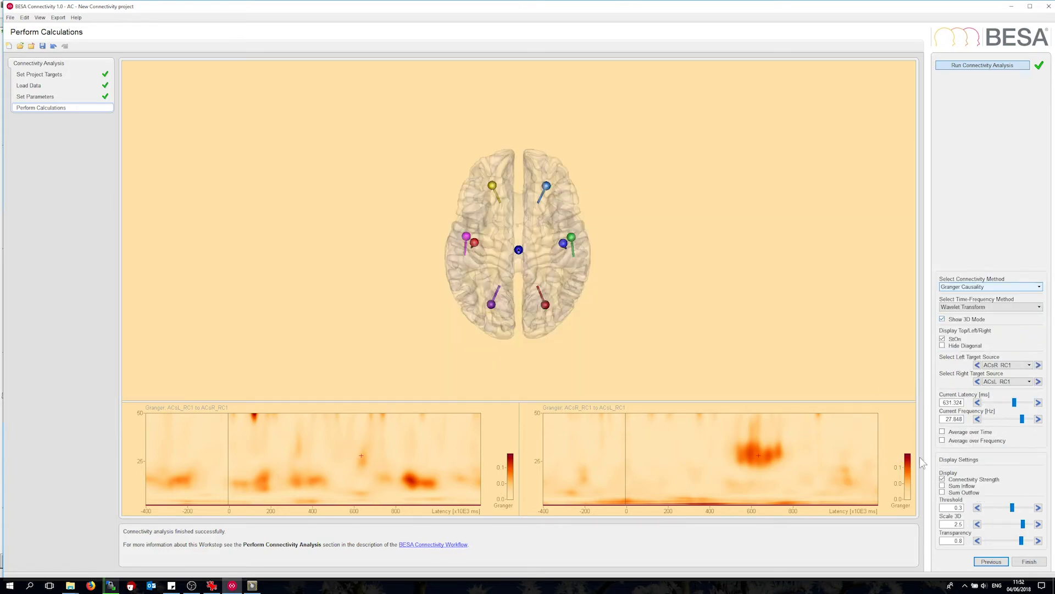
left_click(977, 508)
left_click(977, 508)
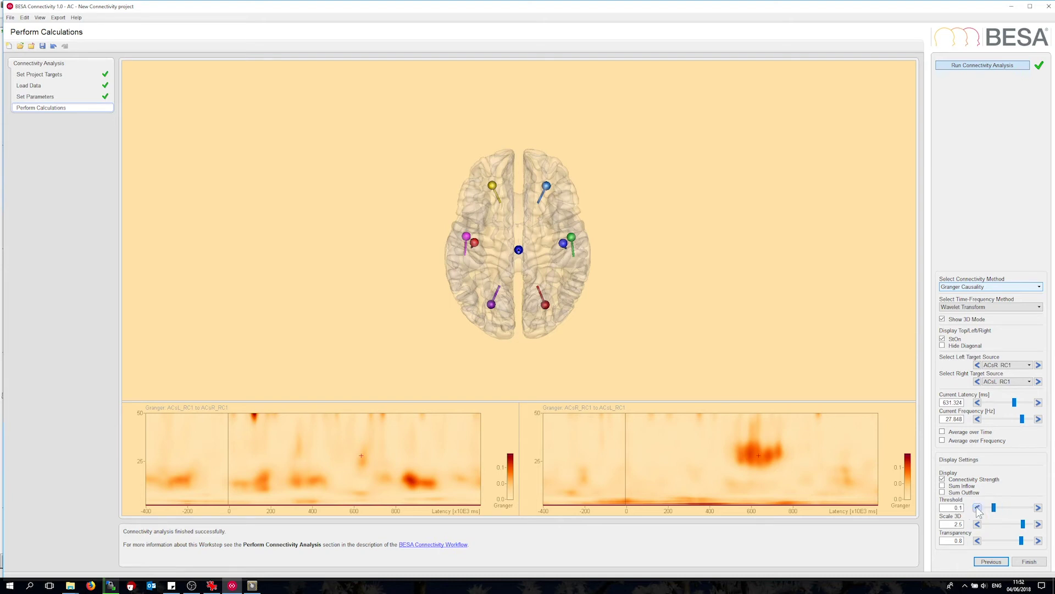
left_click(752, 454)
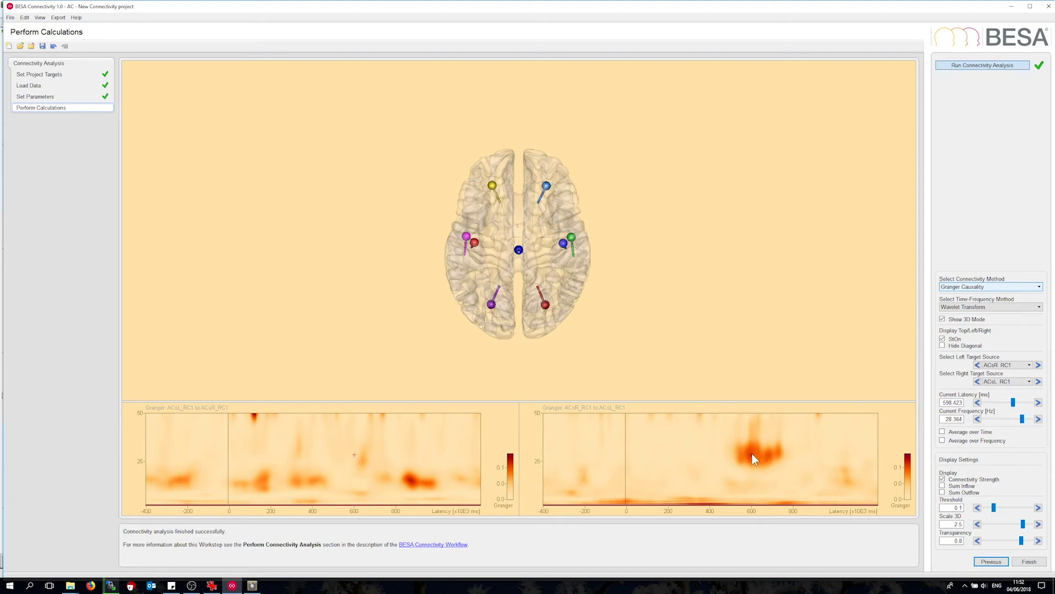